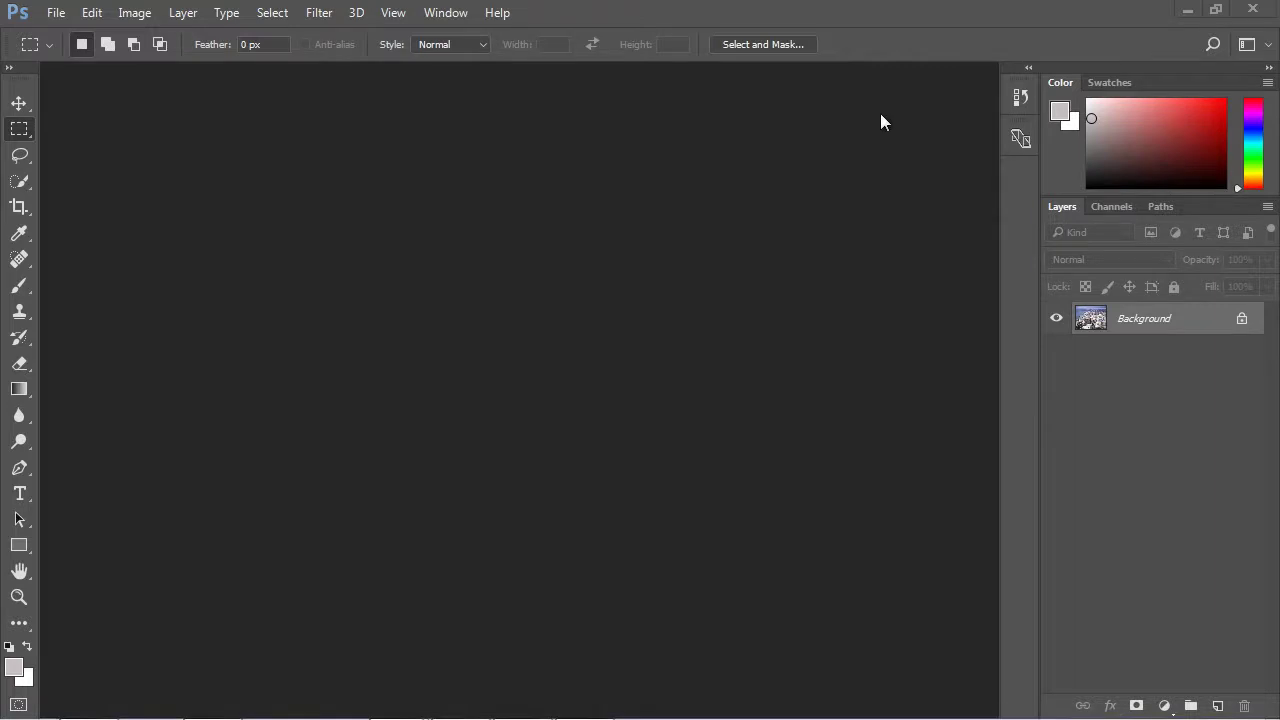
- Open Downtown_big_city.jpg from the recent files list
left_click(56, 13)
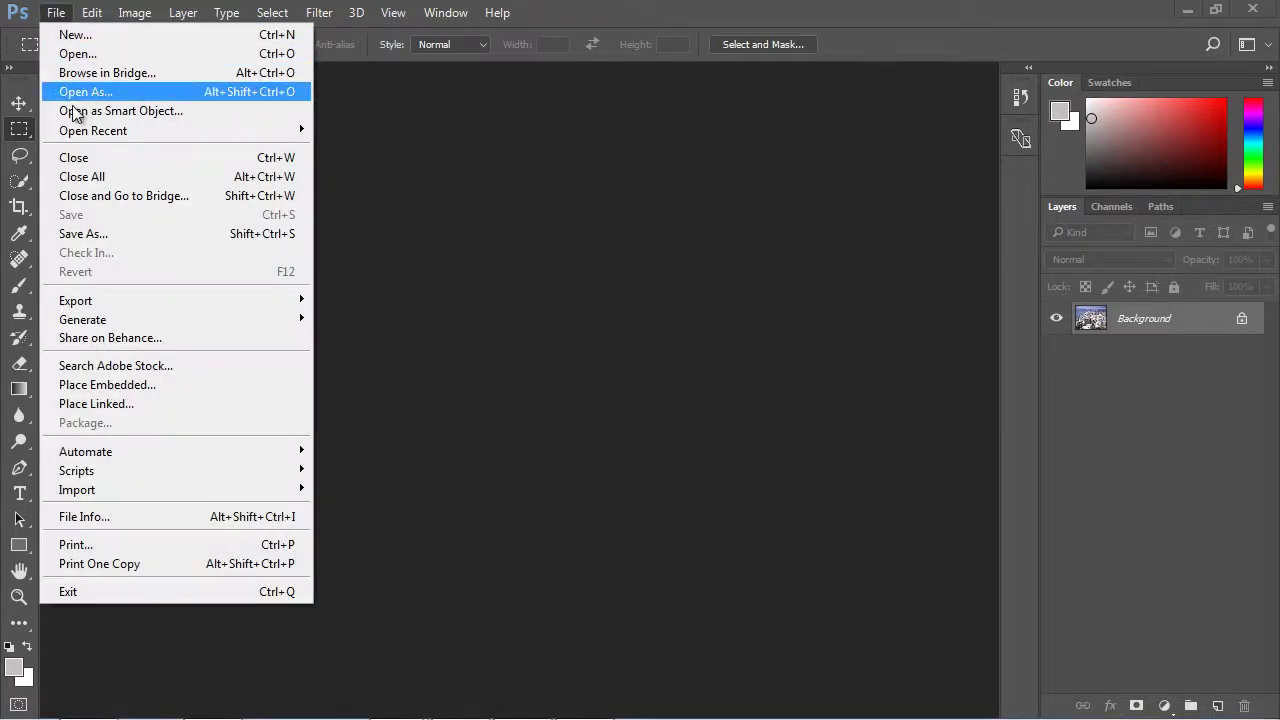
mouse_move(85, 132)
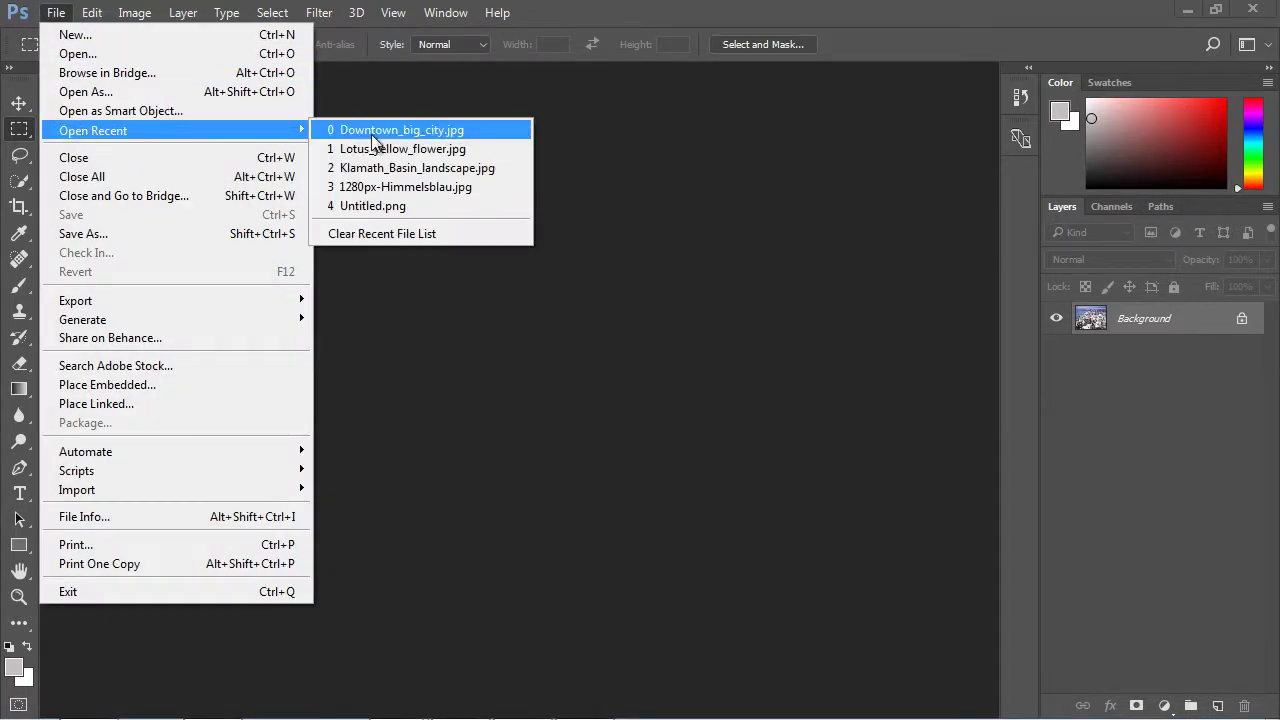
left_click(371, 134)
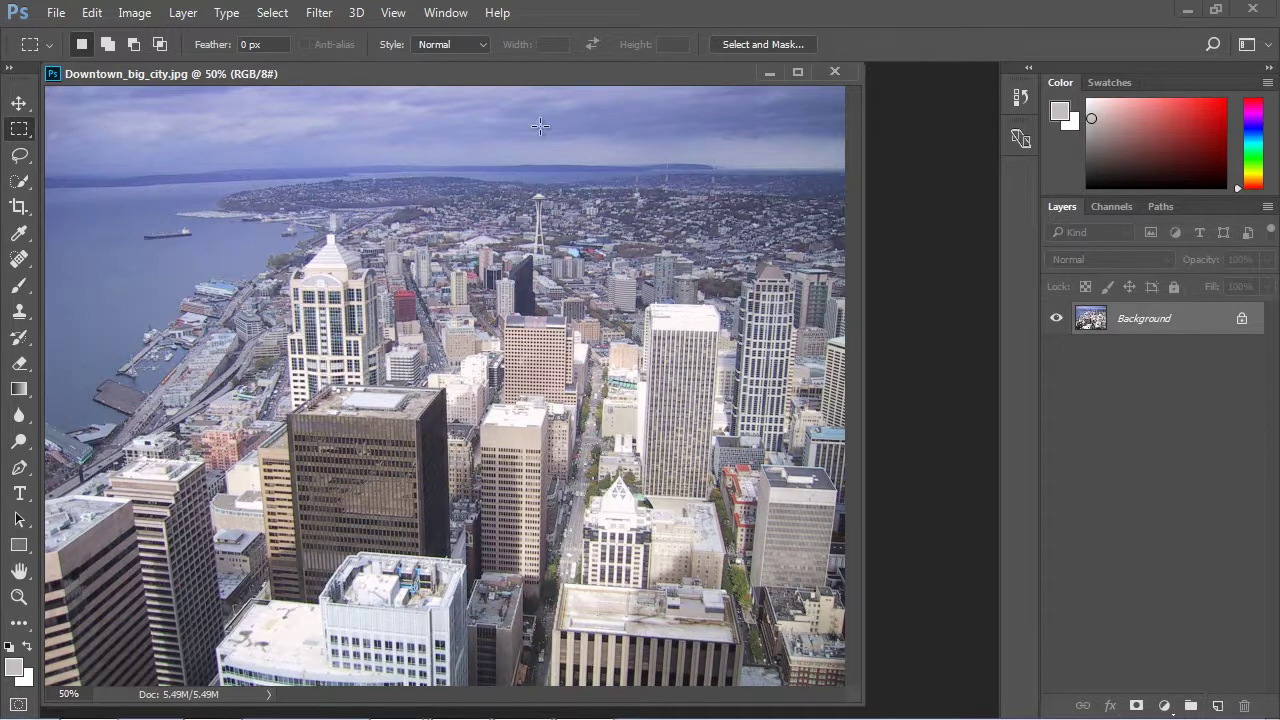
- Add a new empty layer named Layer 1 above the Background
left_click(181, 15)
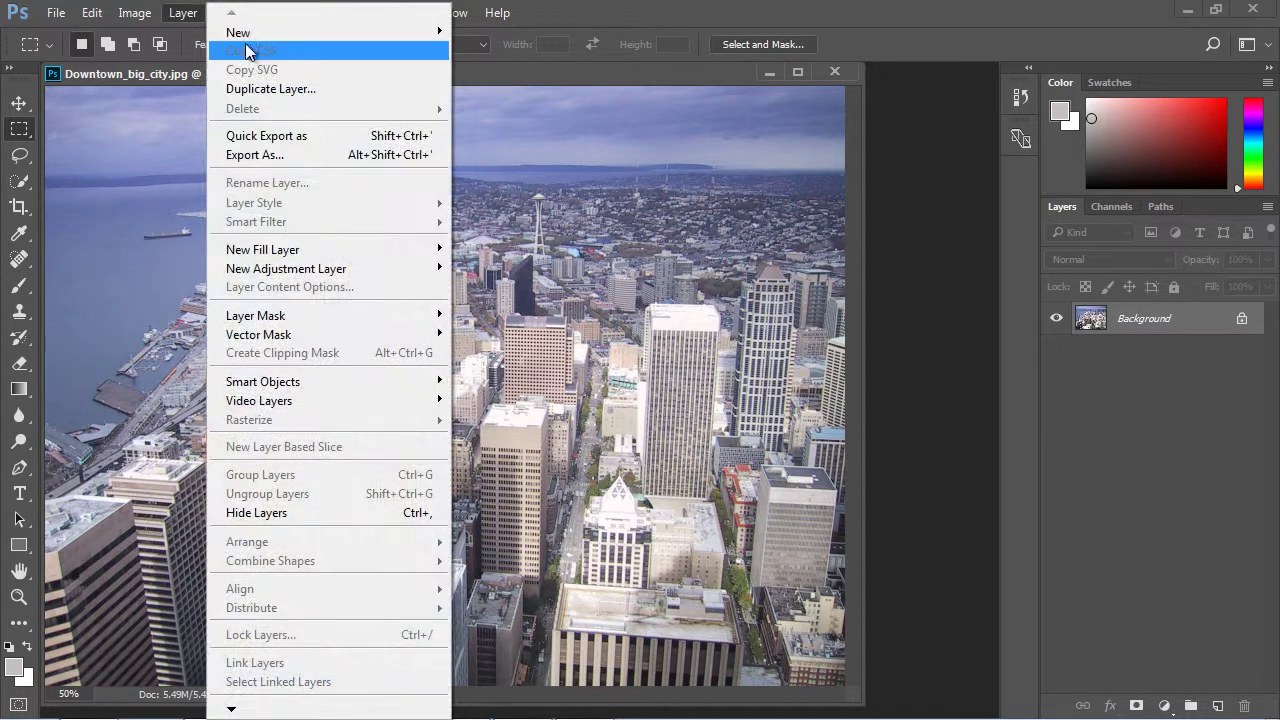
mouse_move(275, 33)
left_click(478, 33)
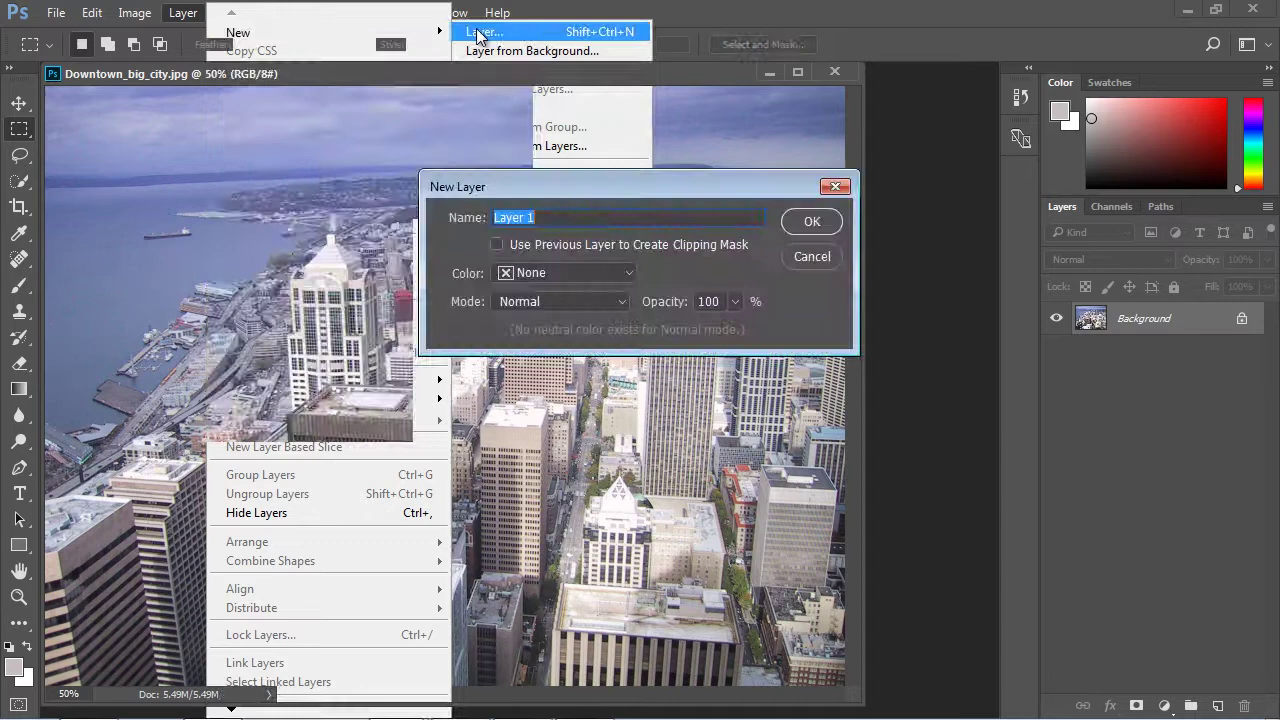
left_click(811, 221)
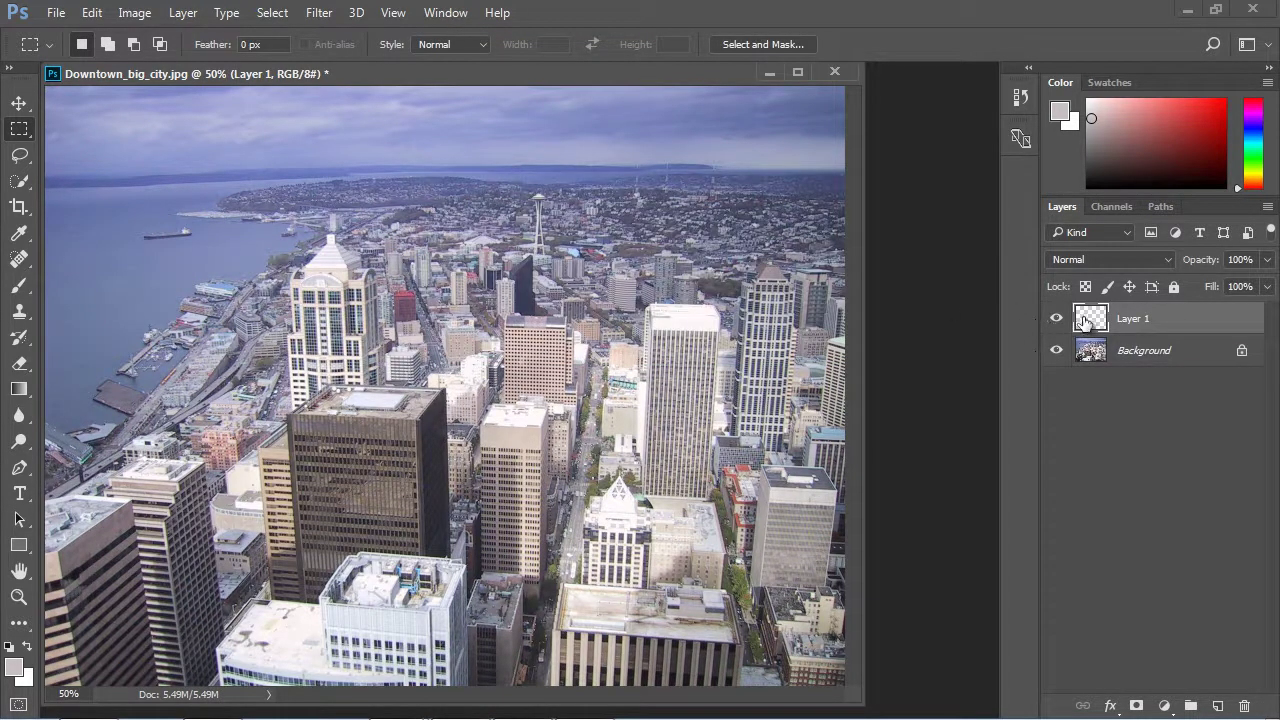
- Fill a rectangular selection over the upper-left water with yellow on Layer 1, then deselect
right_click(14, 136)
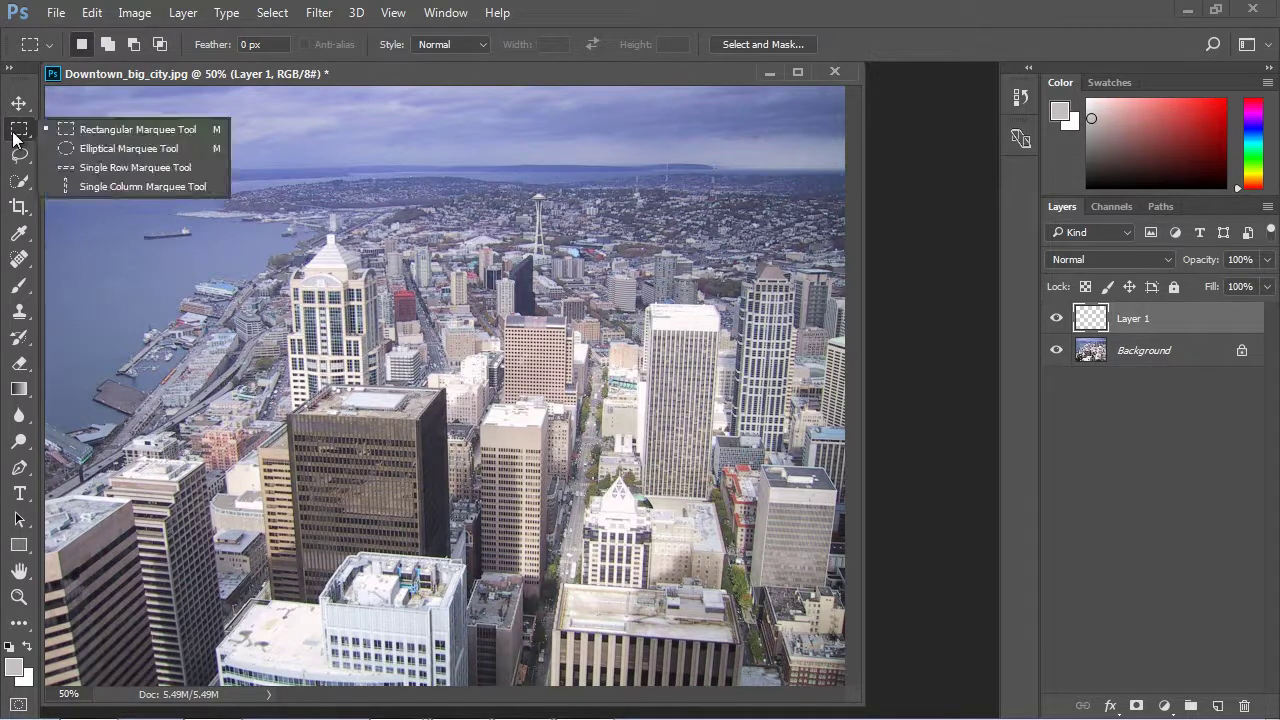
left_click(151, 129)
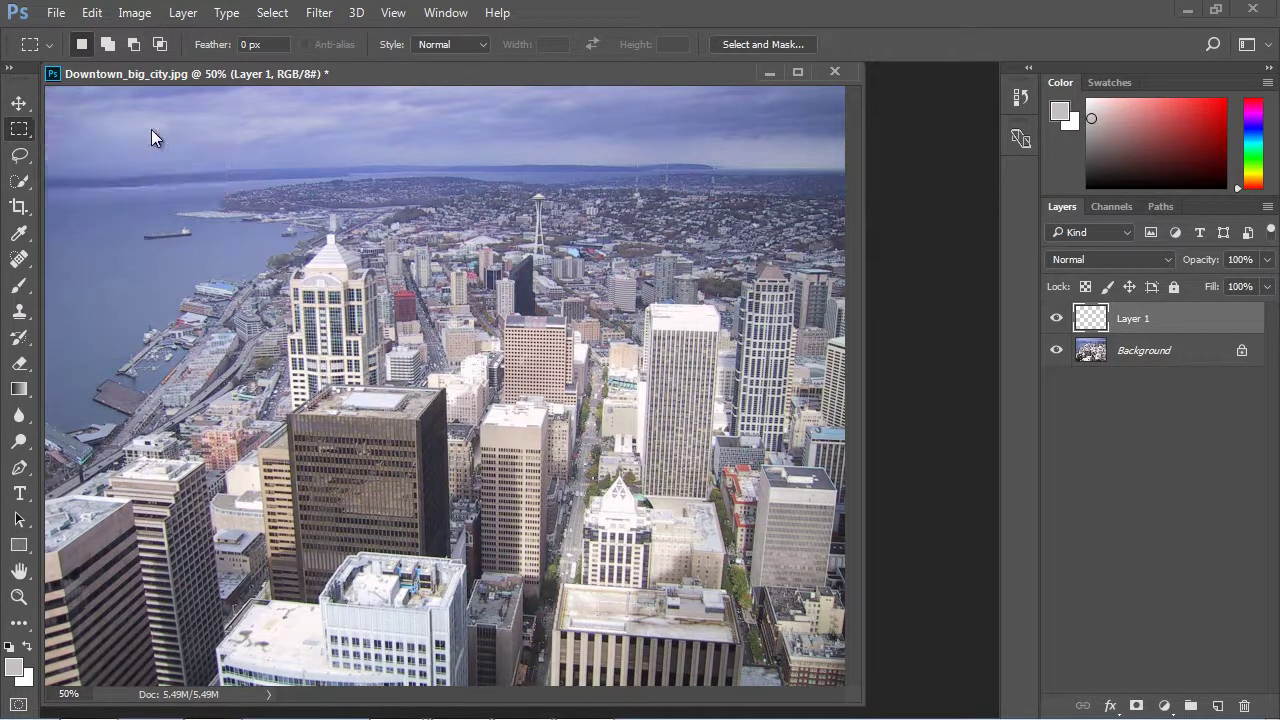
left_click_drag(114, 148, 300, 245)
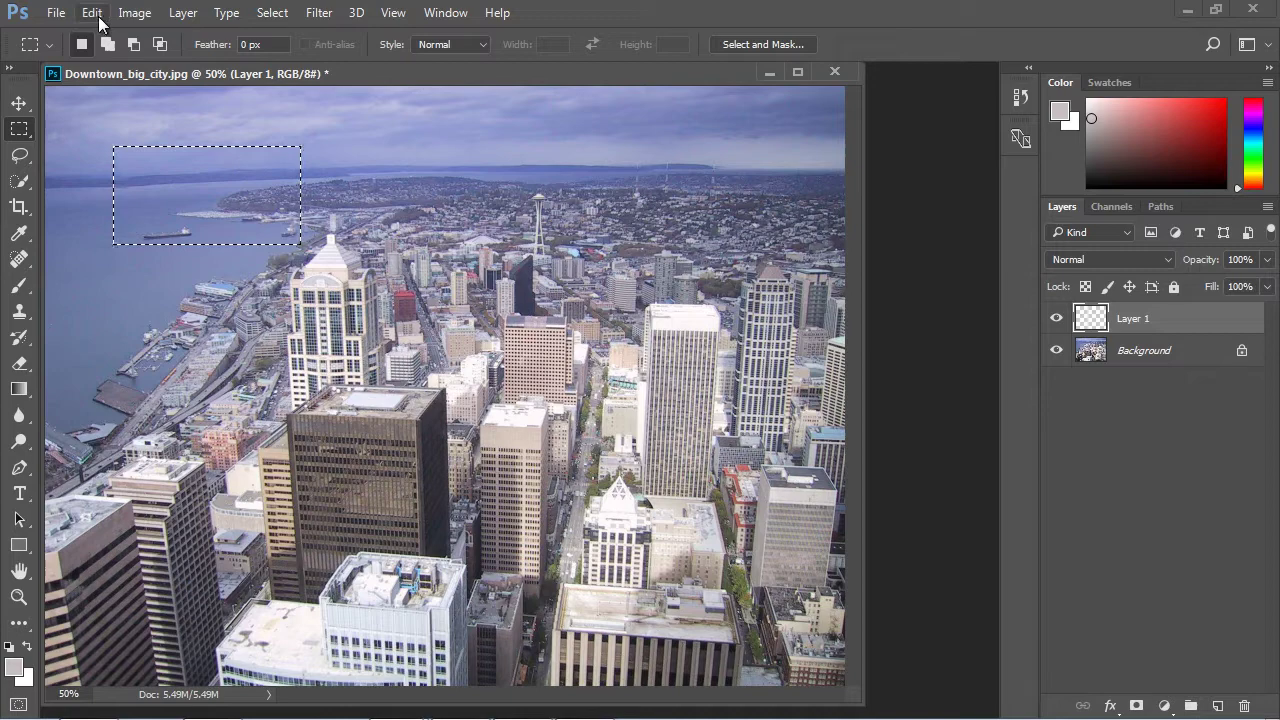
left_click(92, 13)
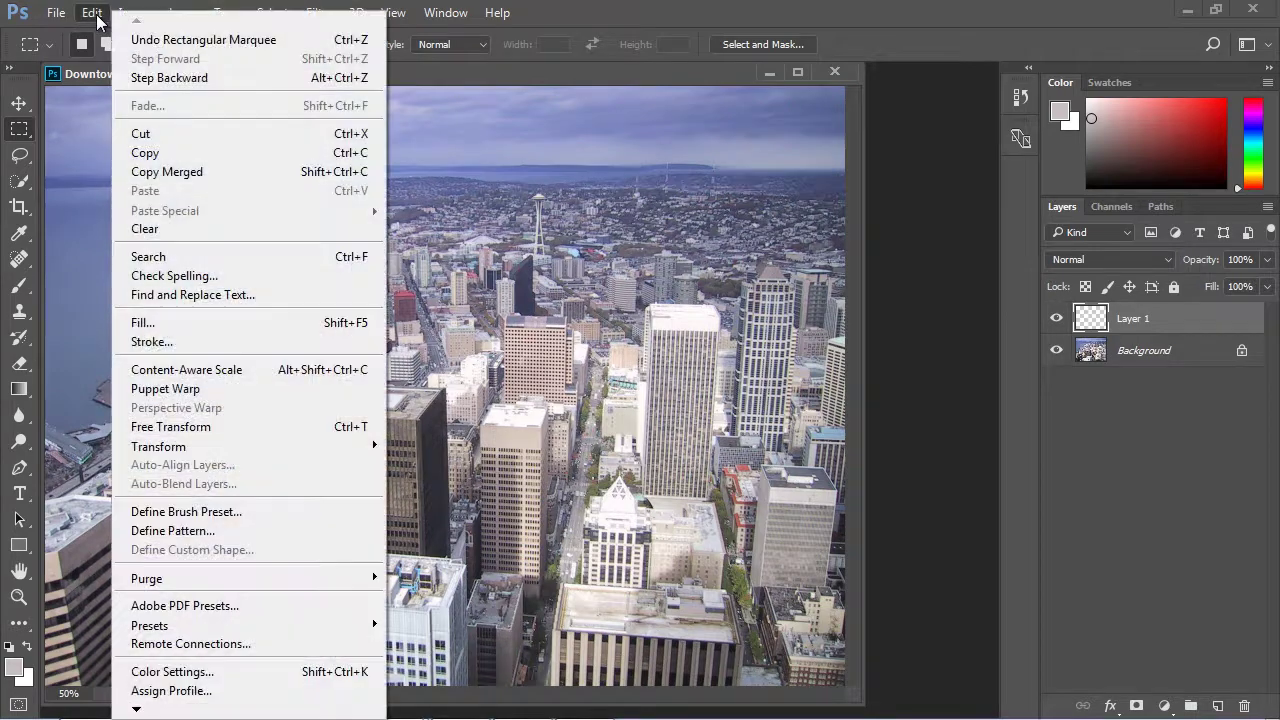
left_click(205, 325)
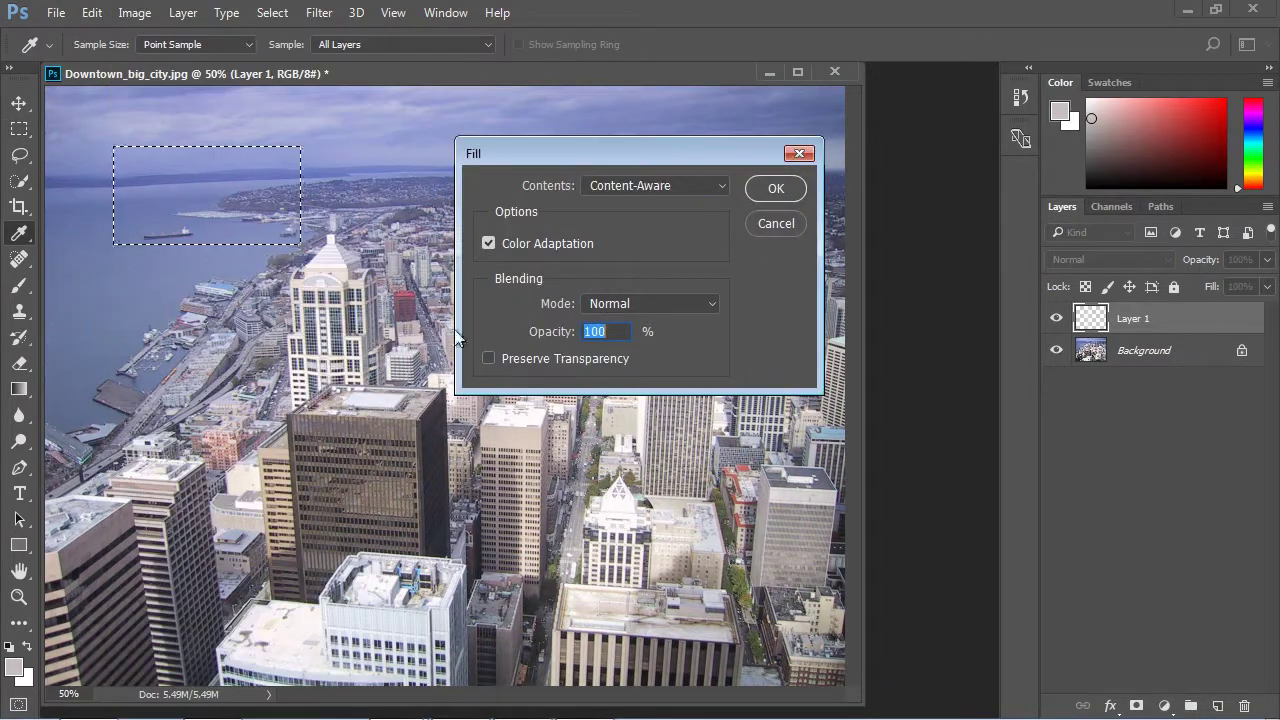
left_click(718, 187)
left_click(683, 233)
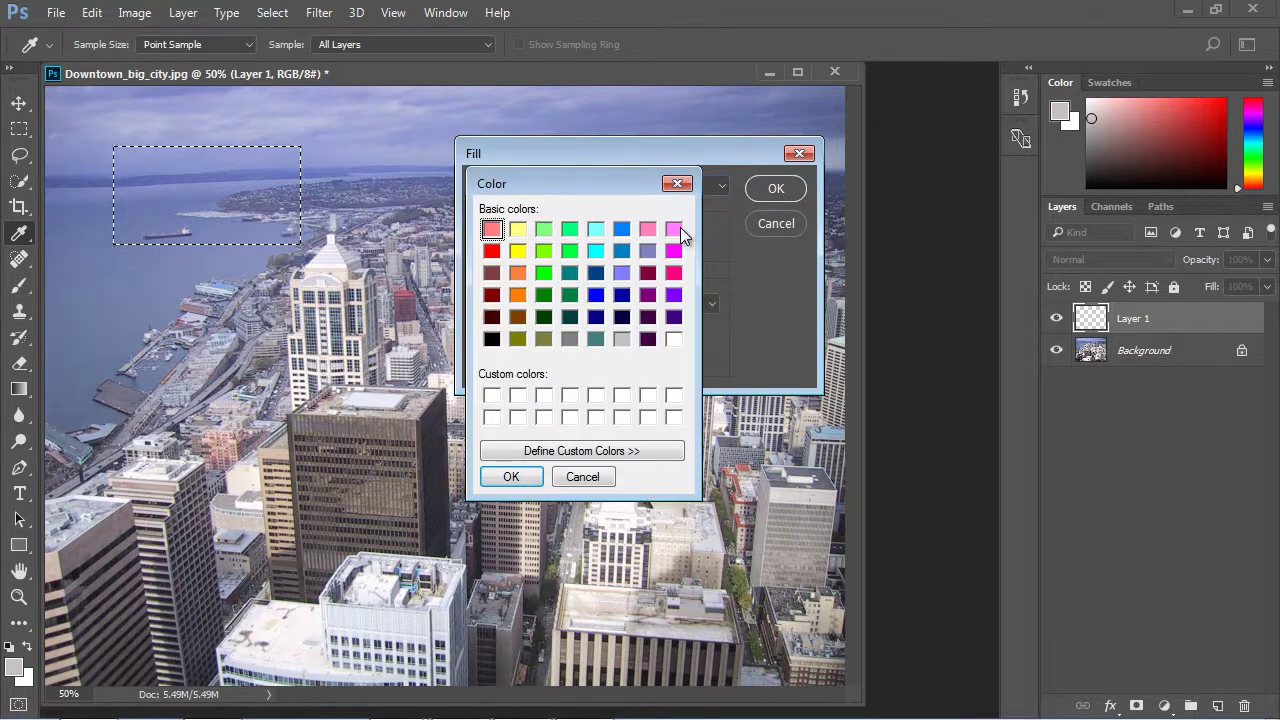
left_click(517, 250)
left_click(510, 476)
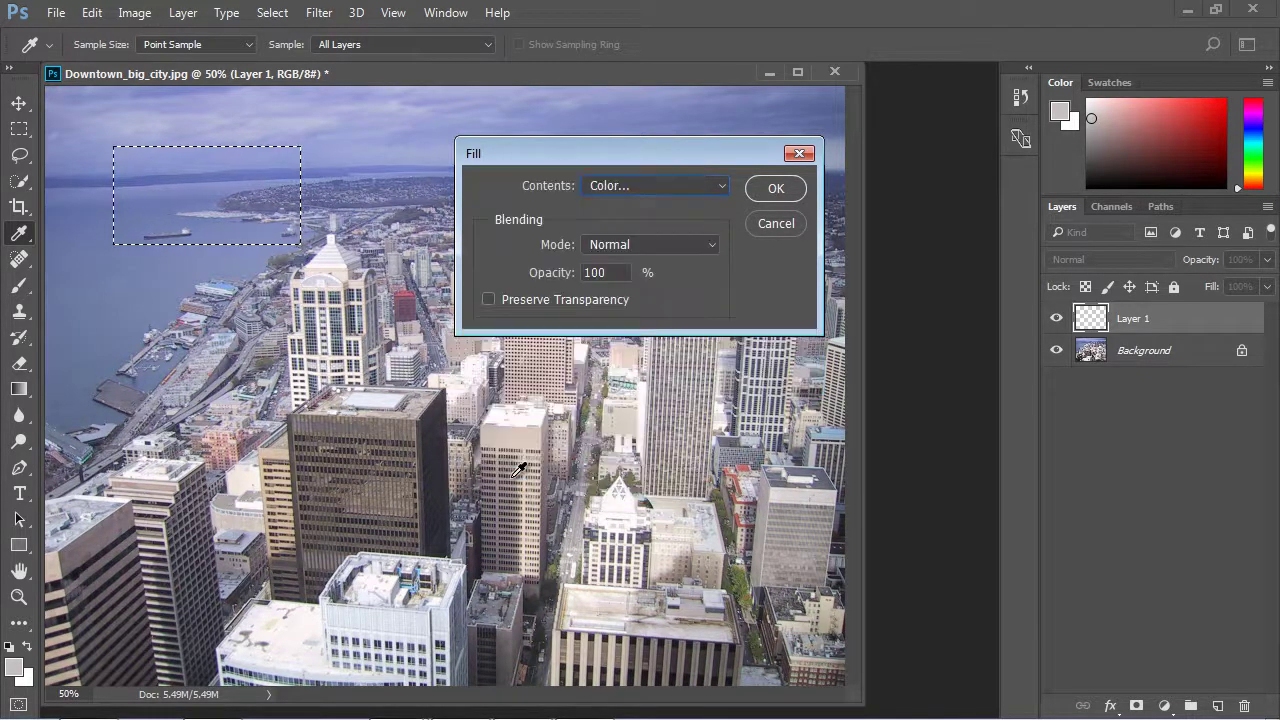
left_click(776, 188)
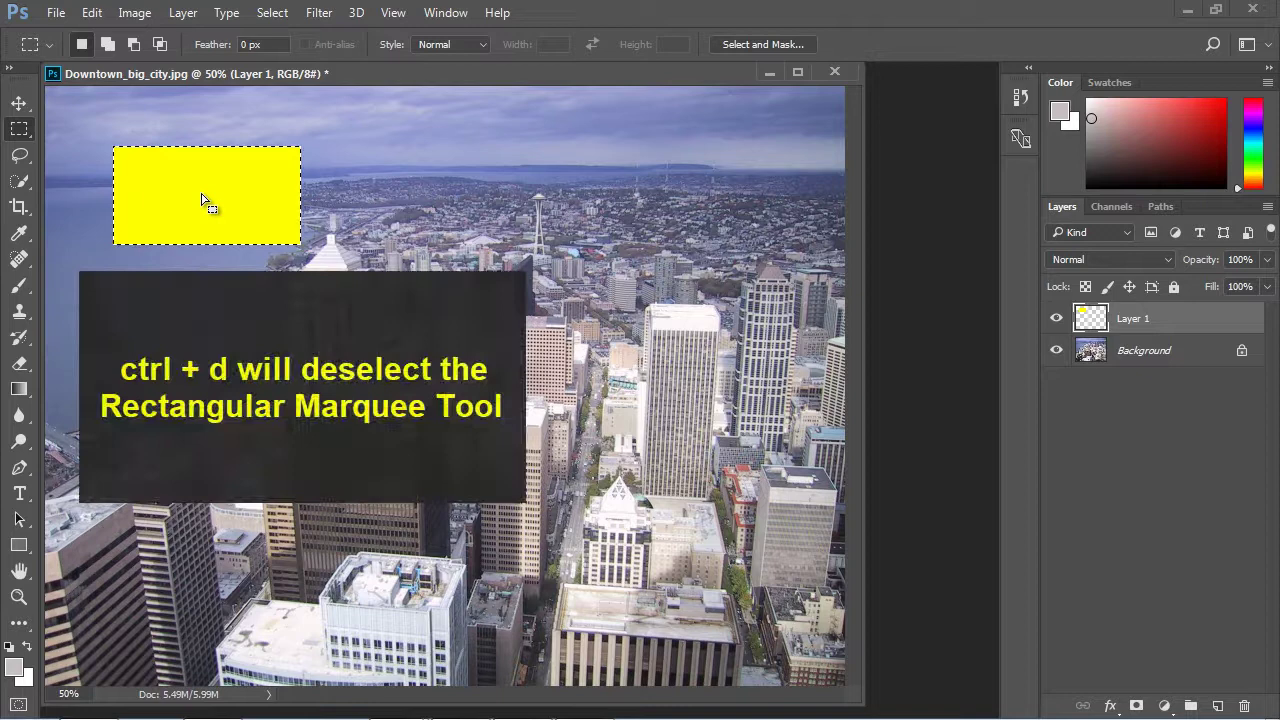
key("ctrl+d")
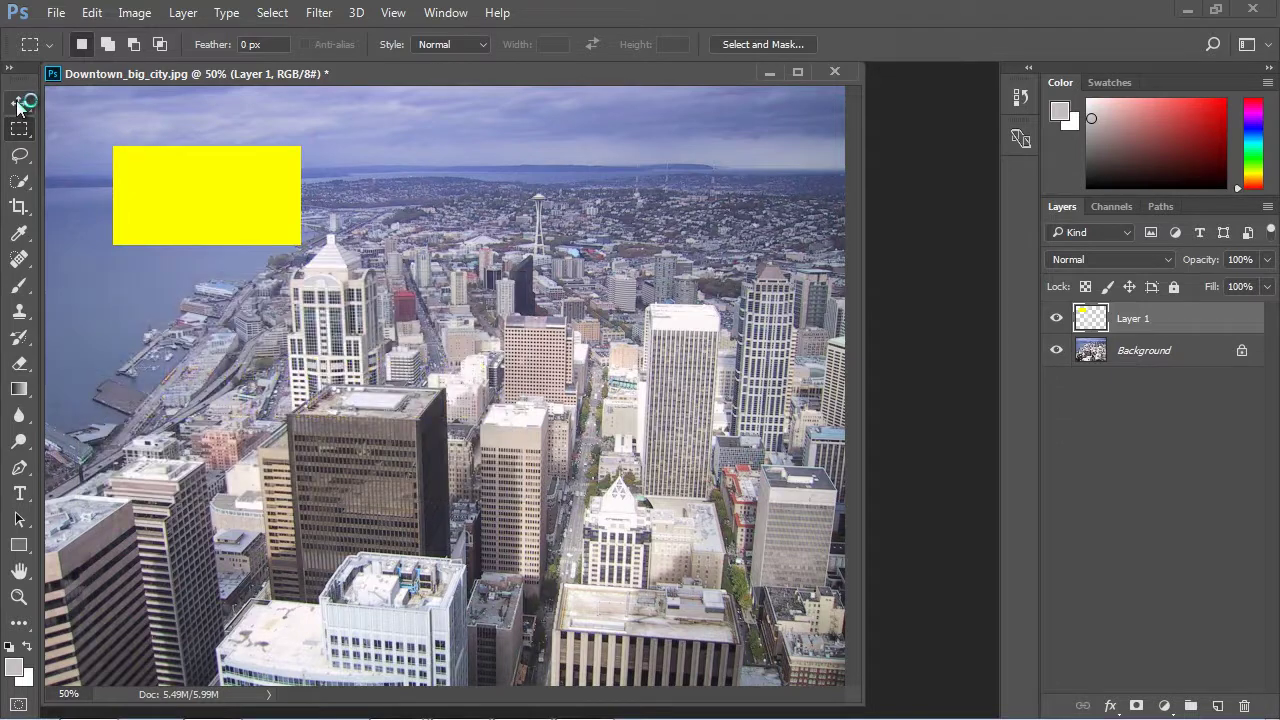
- Move the yellow rectangle about 99 px lower, then duplicate it as Layer 2 placed to its right
left_click(16, 104)
left_click_drag(188, 188, 173, 381)
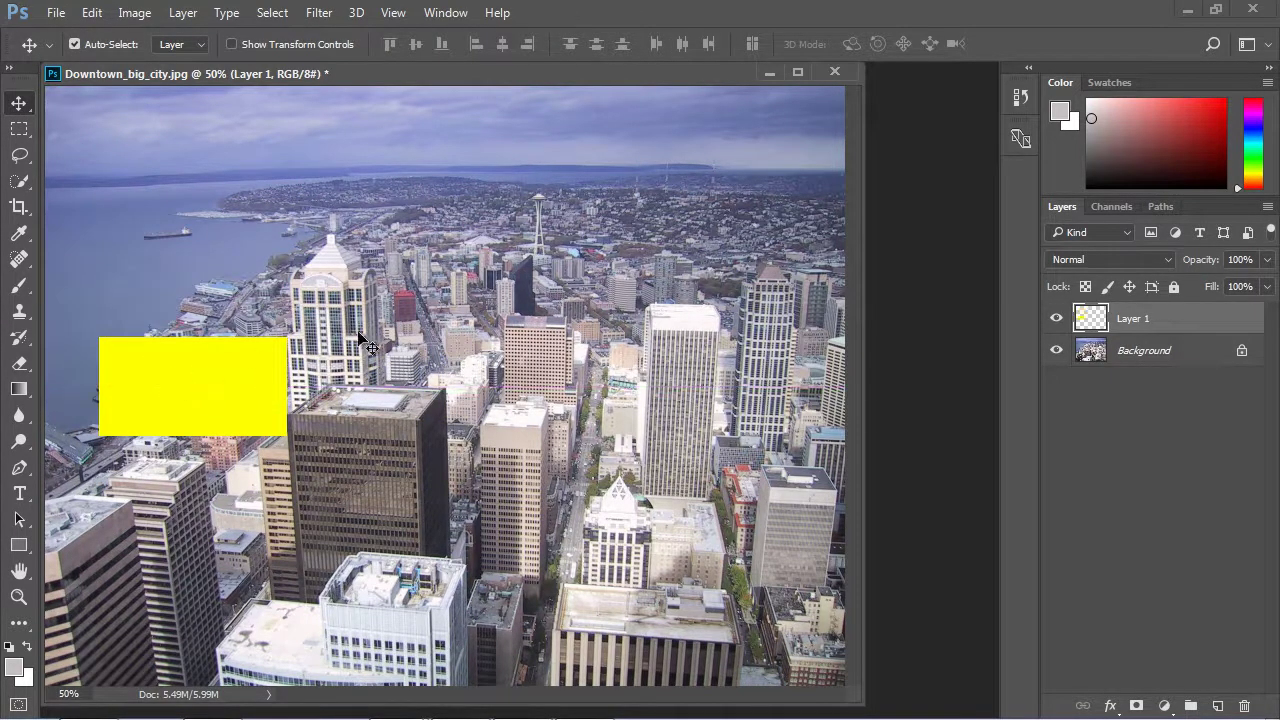
right_click(1136, 320)
left_click(813, 244)
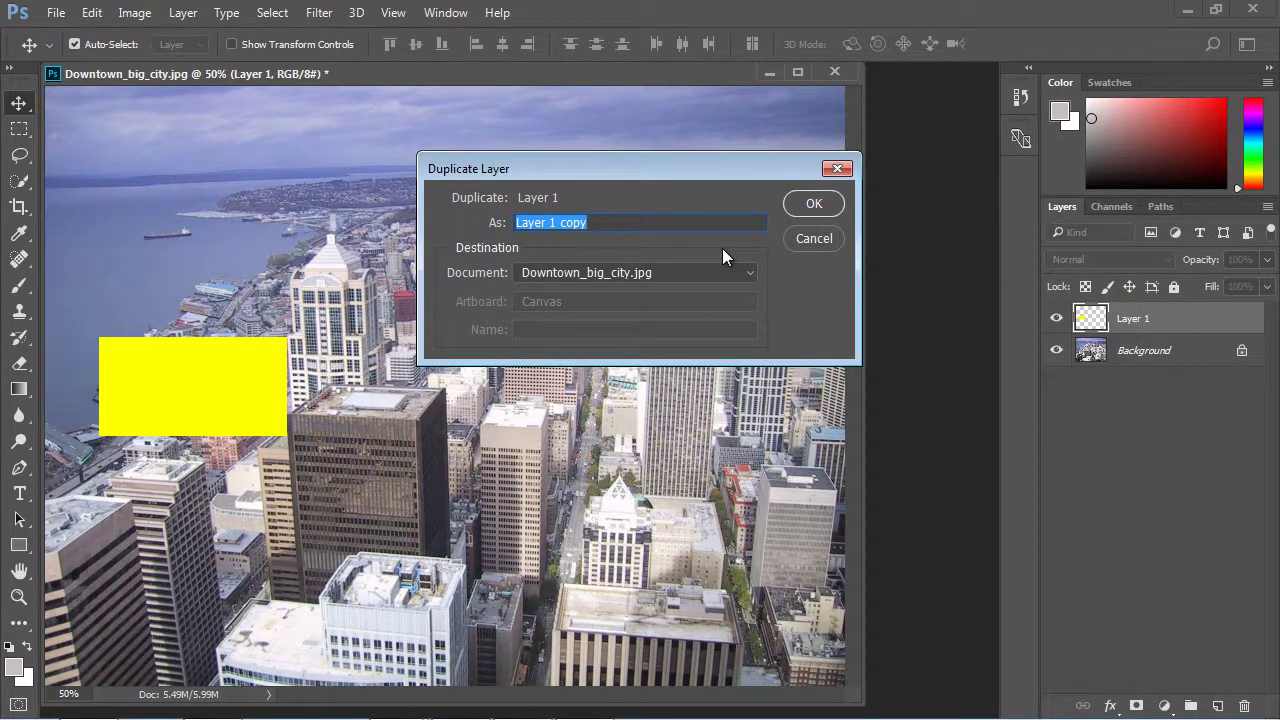
type("Lay")
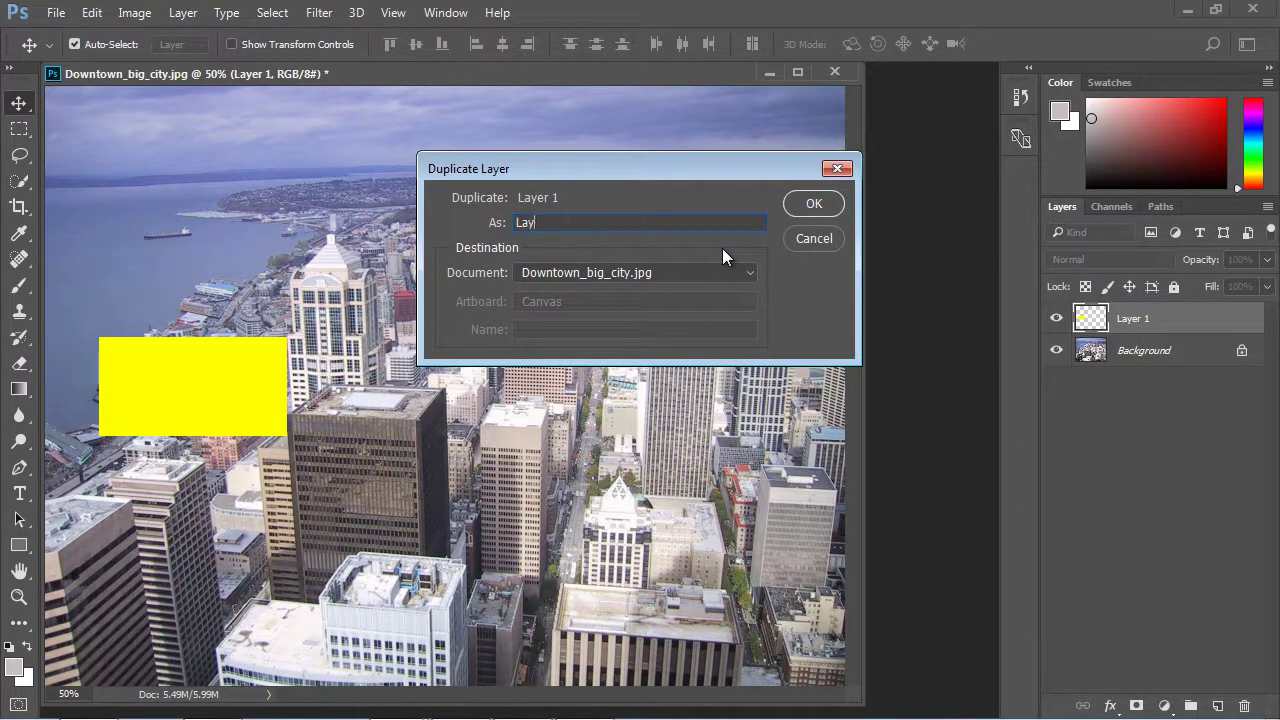
type("er 2")
left_click(838, 202)
left_click_drag(195, 384, 437, 383)
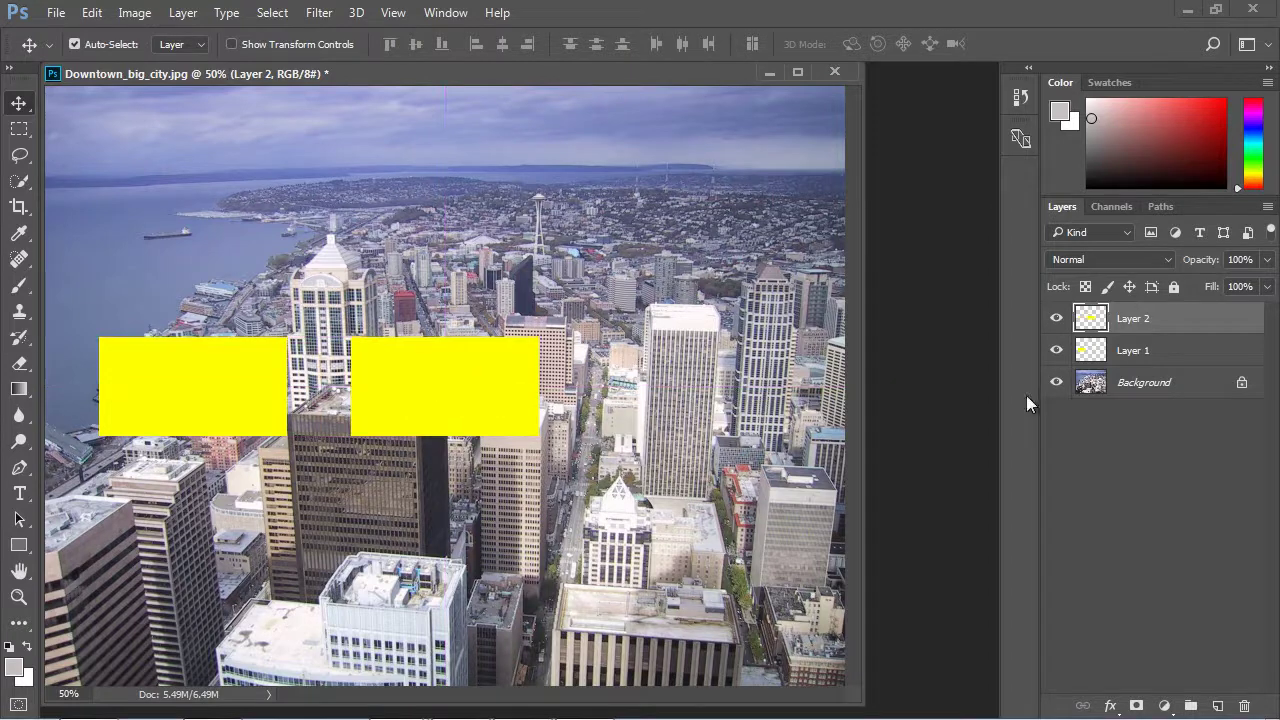
- Duplicate Layer 2 as Layer 3 and move that rectangle further right
right_click(1156, 313)
left_click(849, 238)
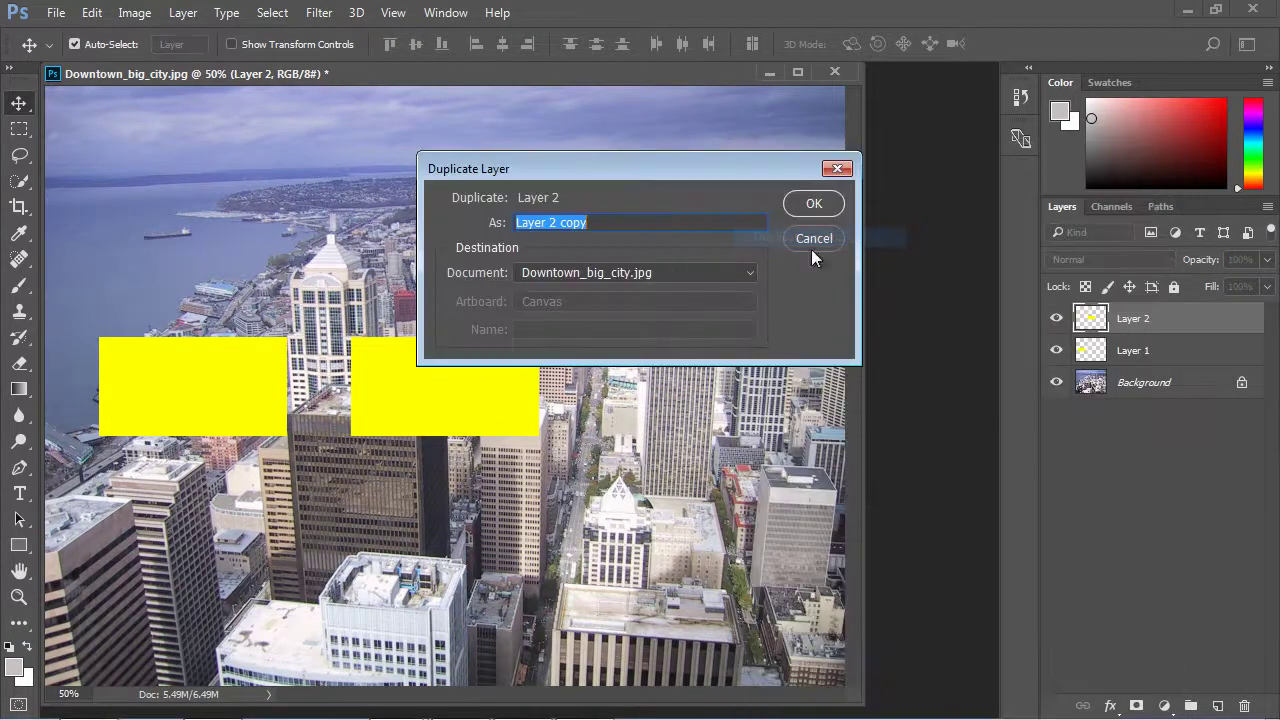
type("L")
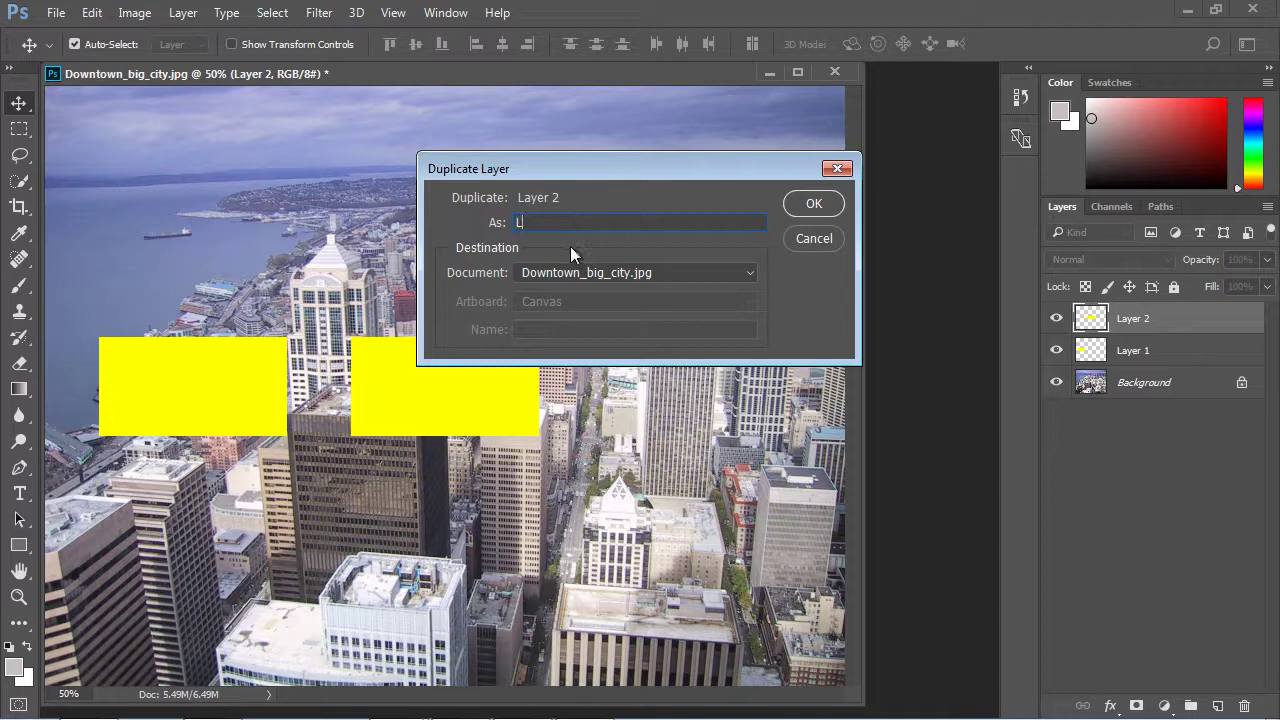
type("ayer 3")
left_click(803, 204)
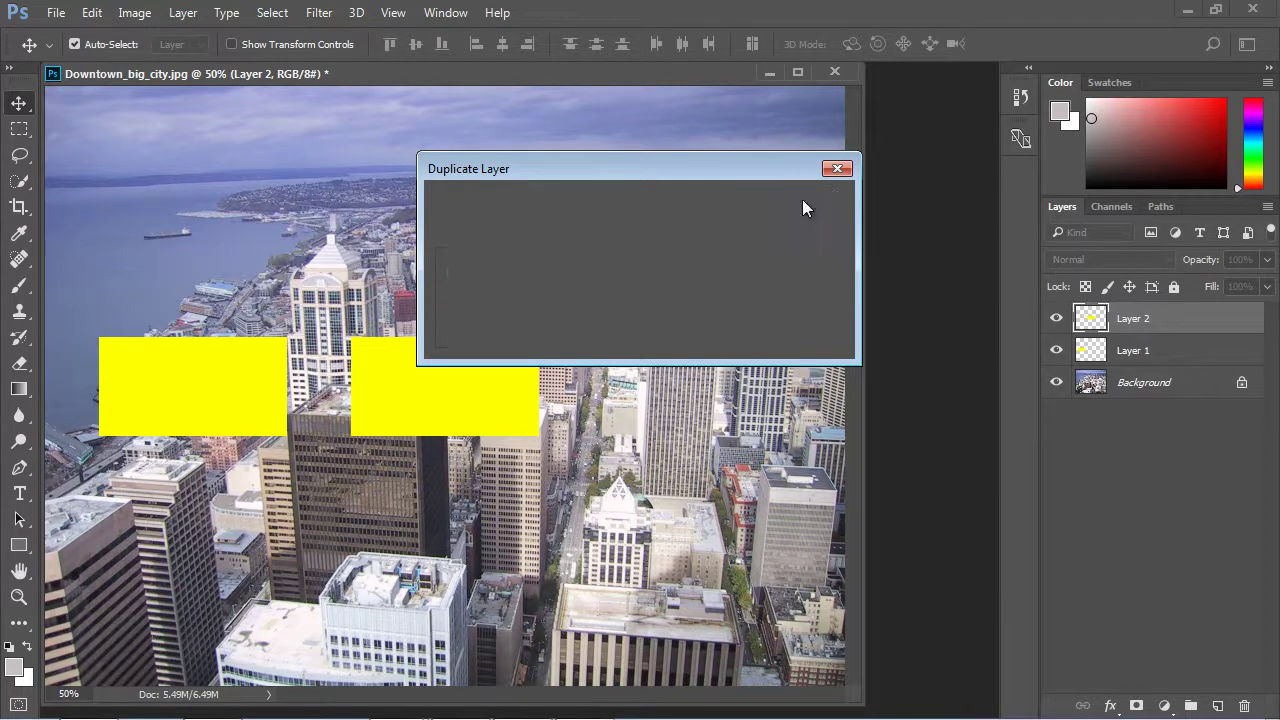
left_click_drag(455, 395, 700, 394)
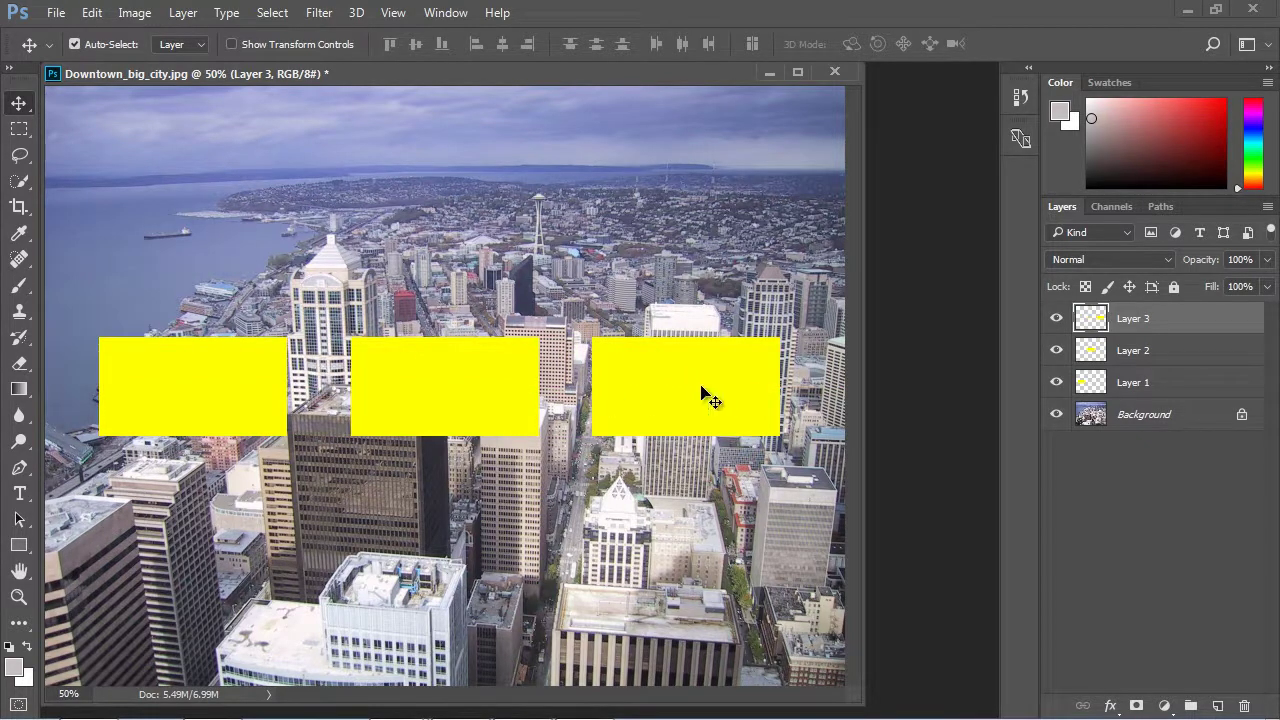
- Select Layer 2 and add a Reveal All layer mask to it
left_click(1153, 383)
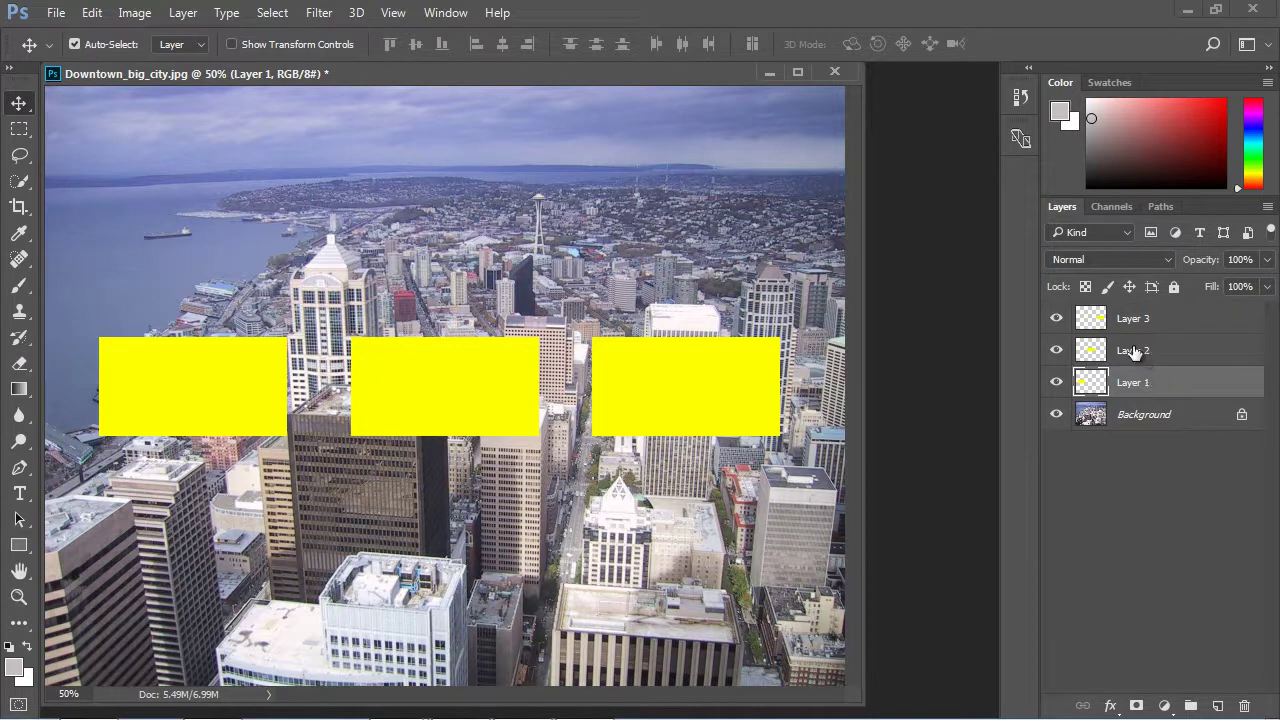
left_click(1134, 352)
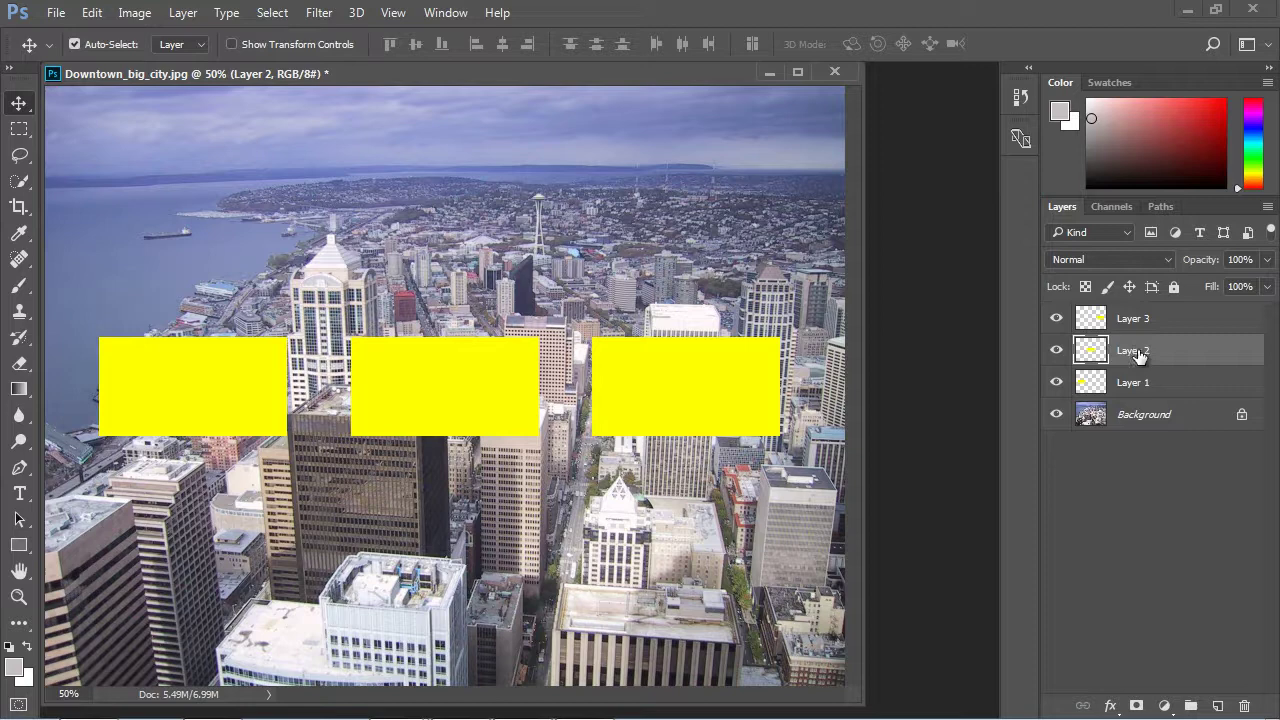
left_click(185, 12)
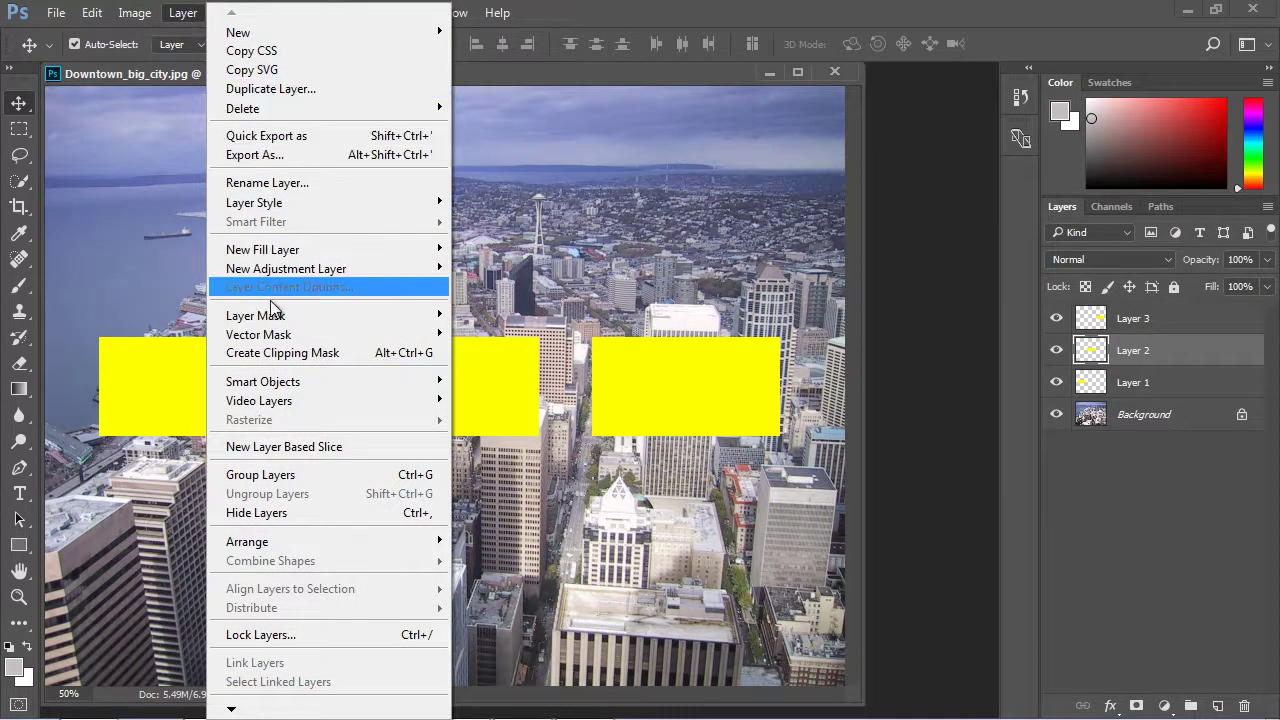
mouse_move(269, 340)
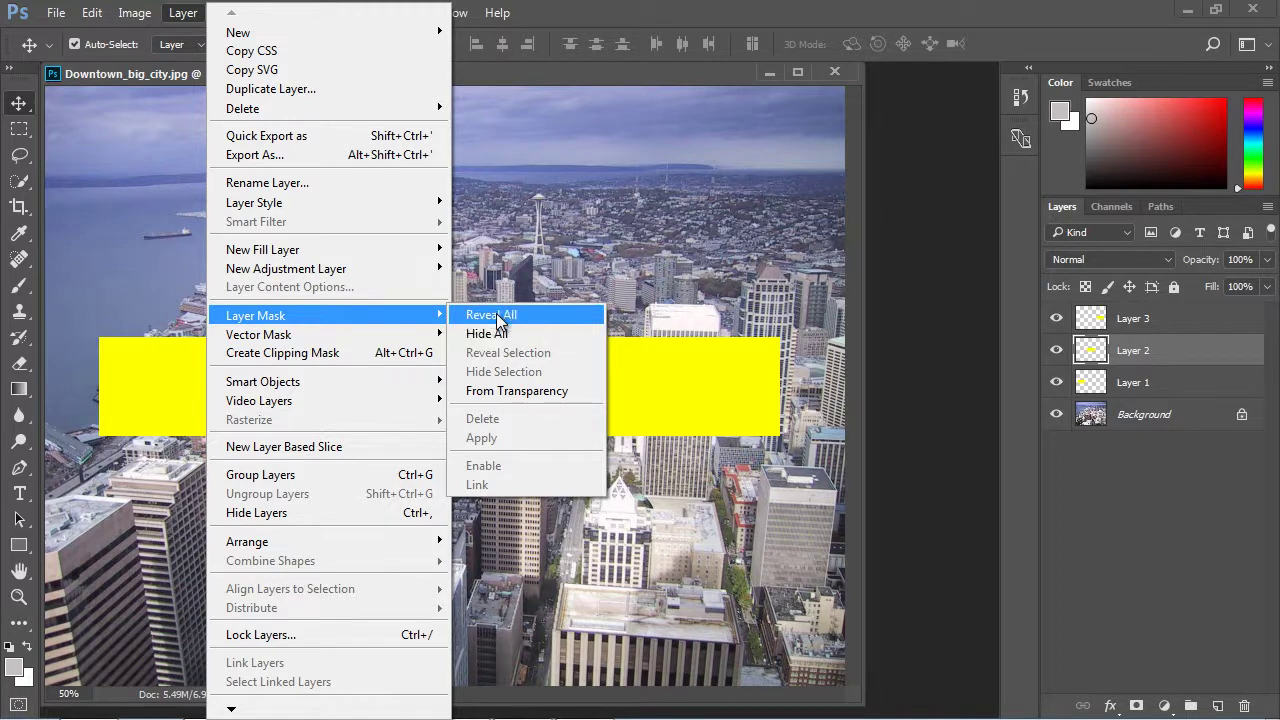
left_click(496, 314)
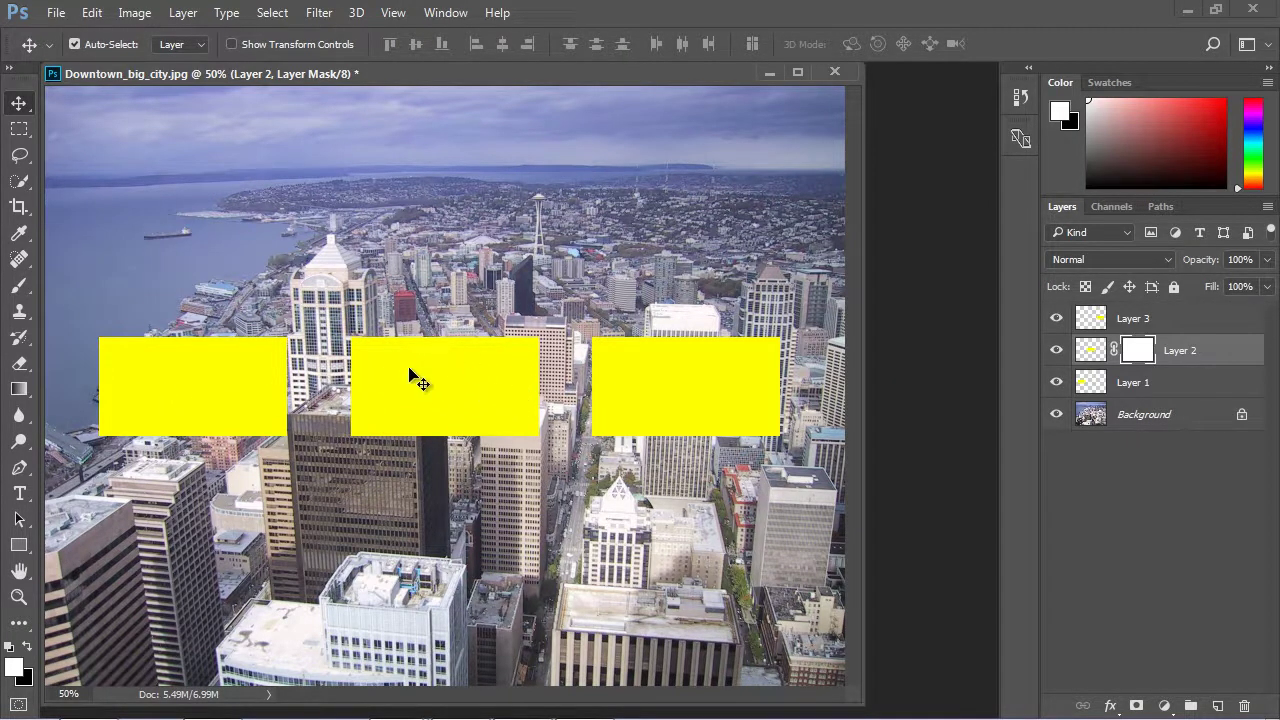
- Select Layer 3 and apply a Hide All layer mask to conceal its rectangle
left_click(1135, 320)
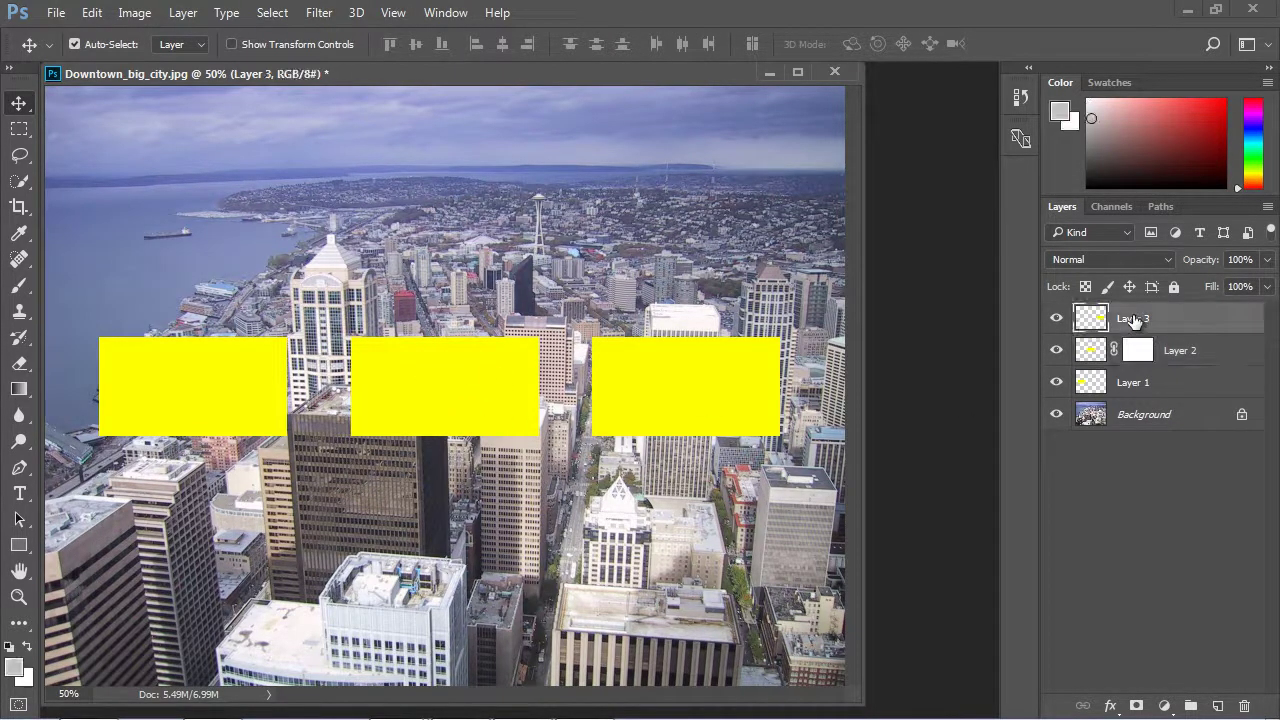
left_click(183, 13)
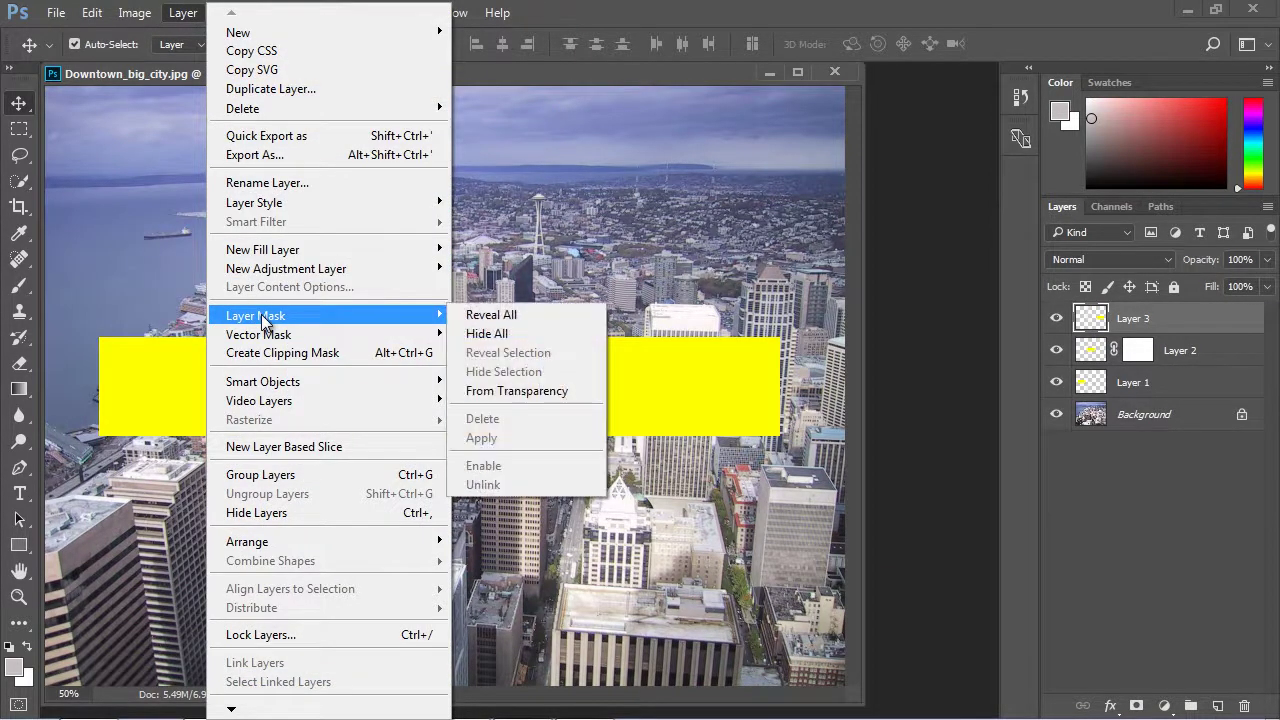
left_click(491, 333)
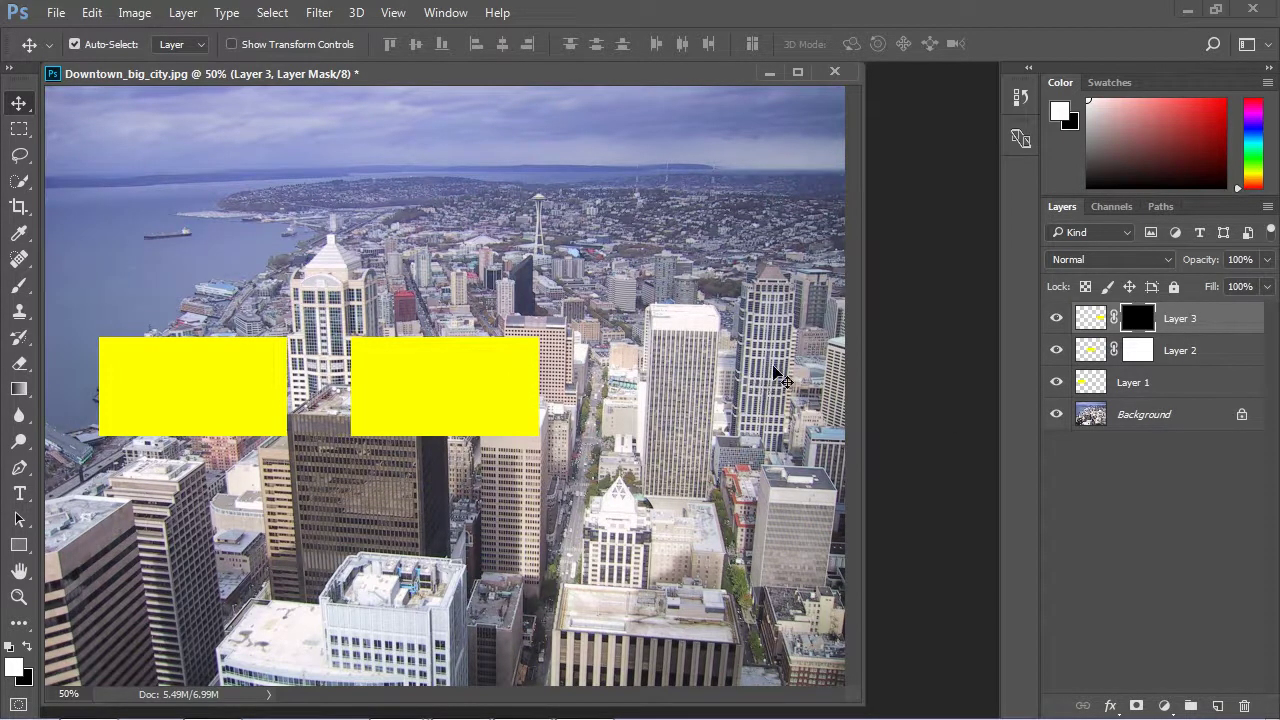
- Target Layer 2's mask thumbnail and switch to the Brush tool with B
left_click(1146, 351)
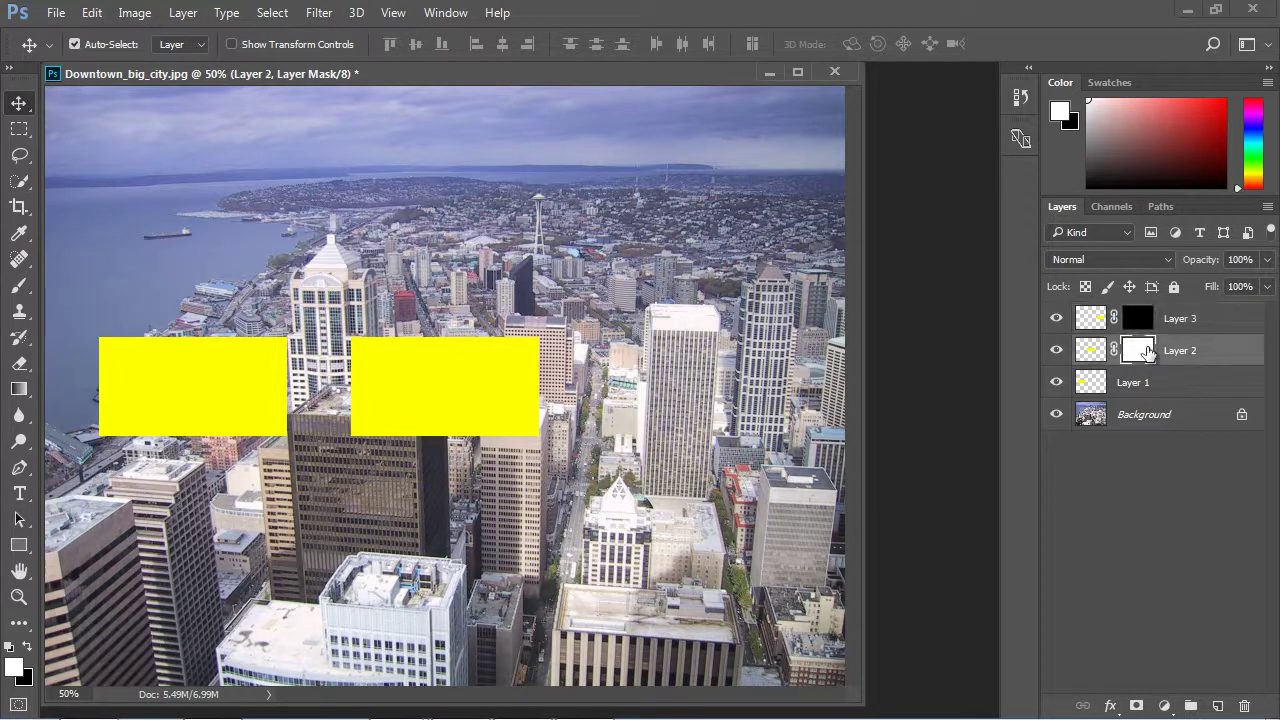
left_click(1093, 351)
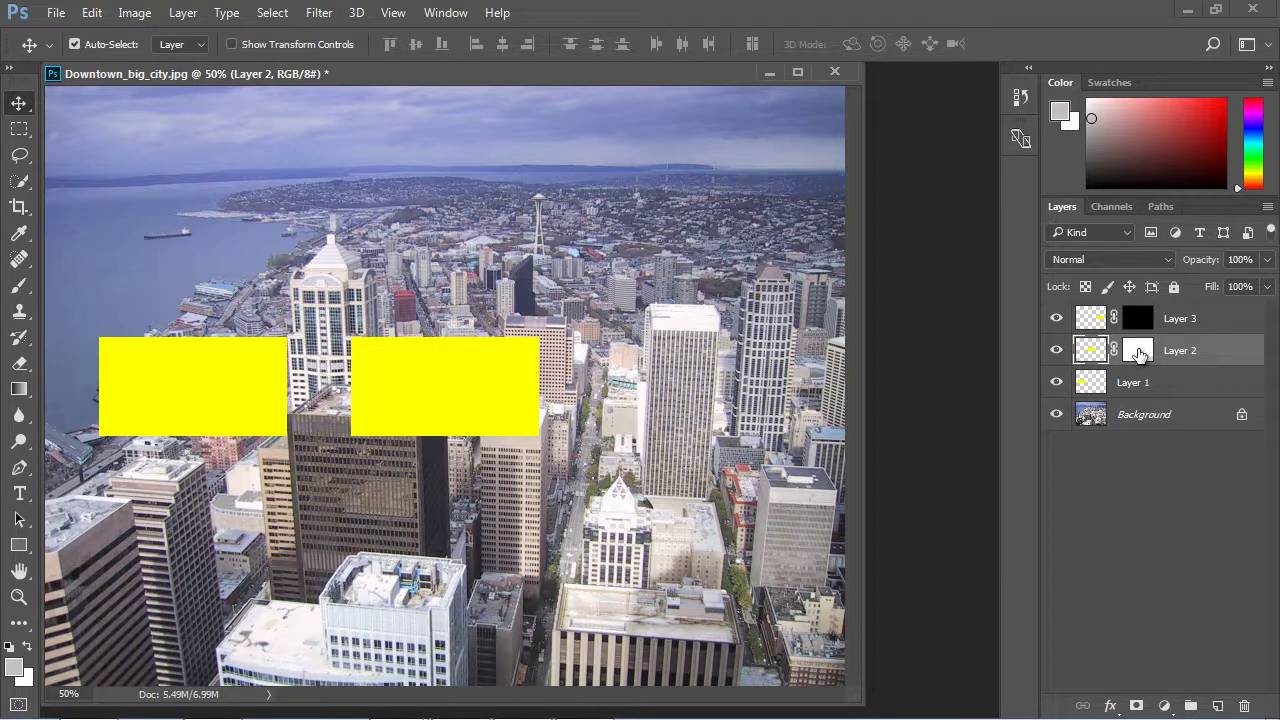
left_click(1139, 352)
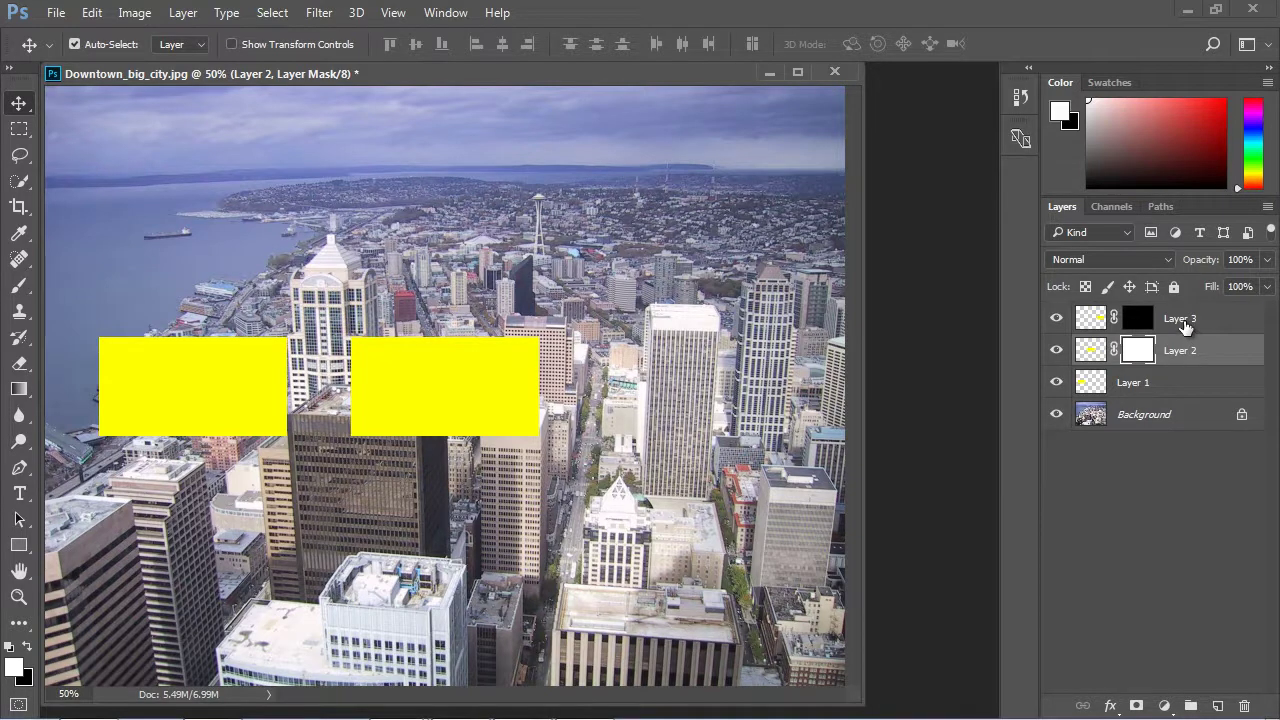
key("b")
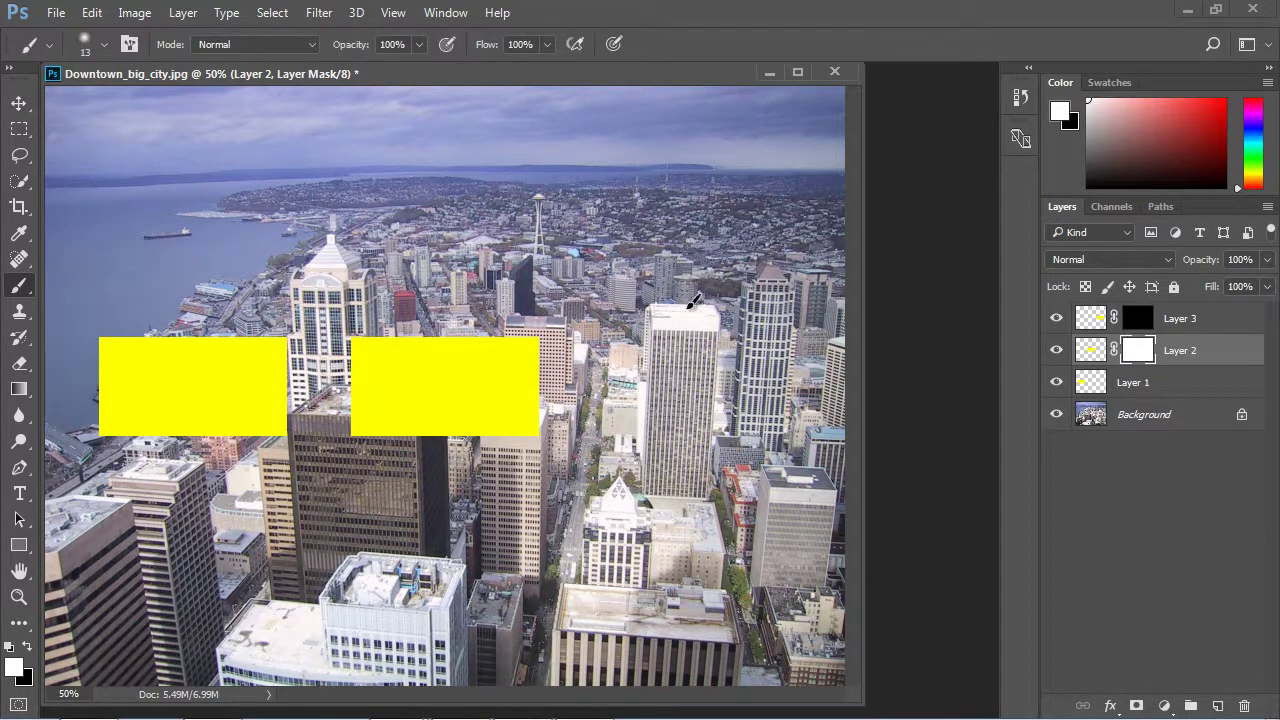
right_click(20, 289)
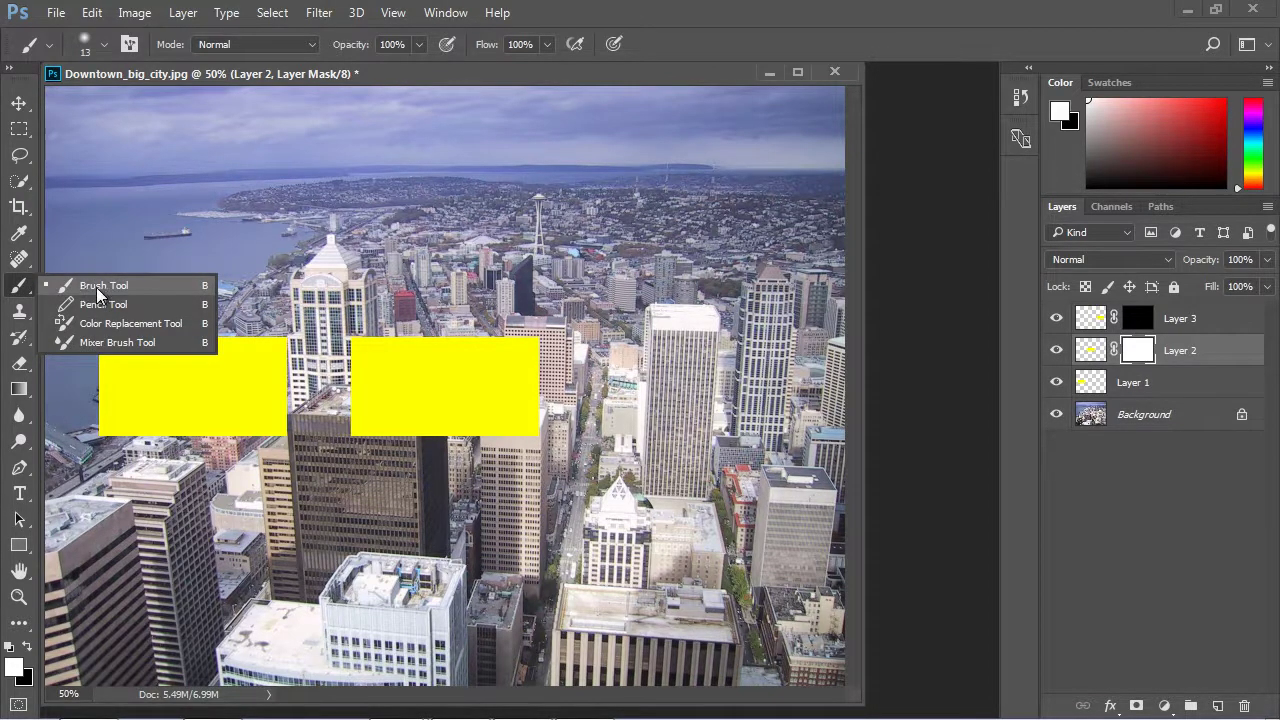
- Make black the foreground colour and brush two strokes on Layer 2's mask over the middle rectangle
left_click(14, 670)
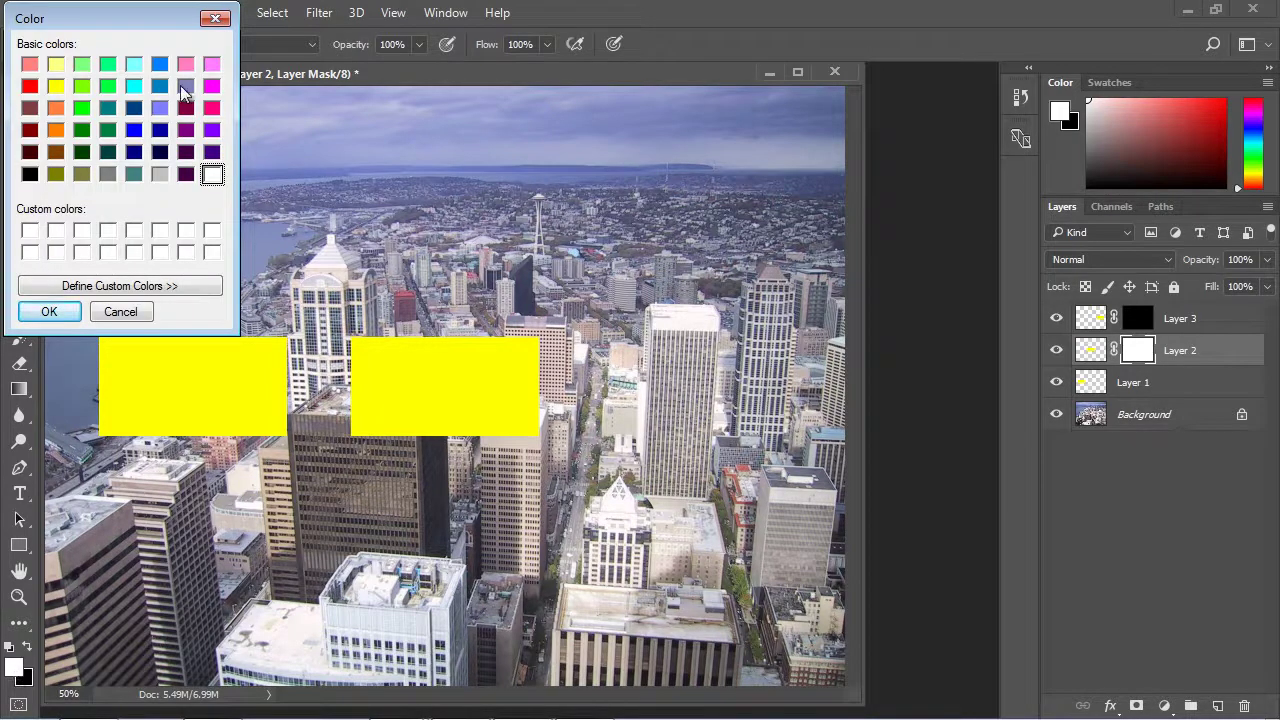
left_click(215, 18)
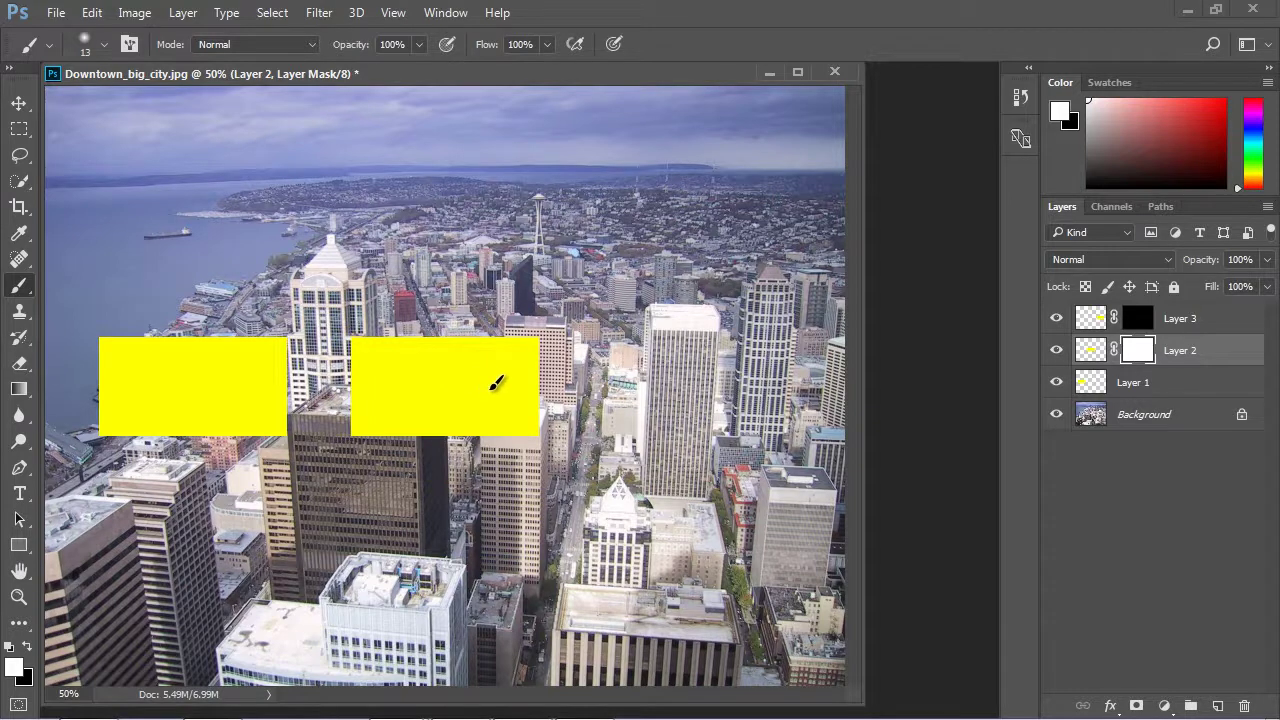
left_click(28, 645)
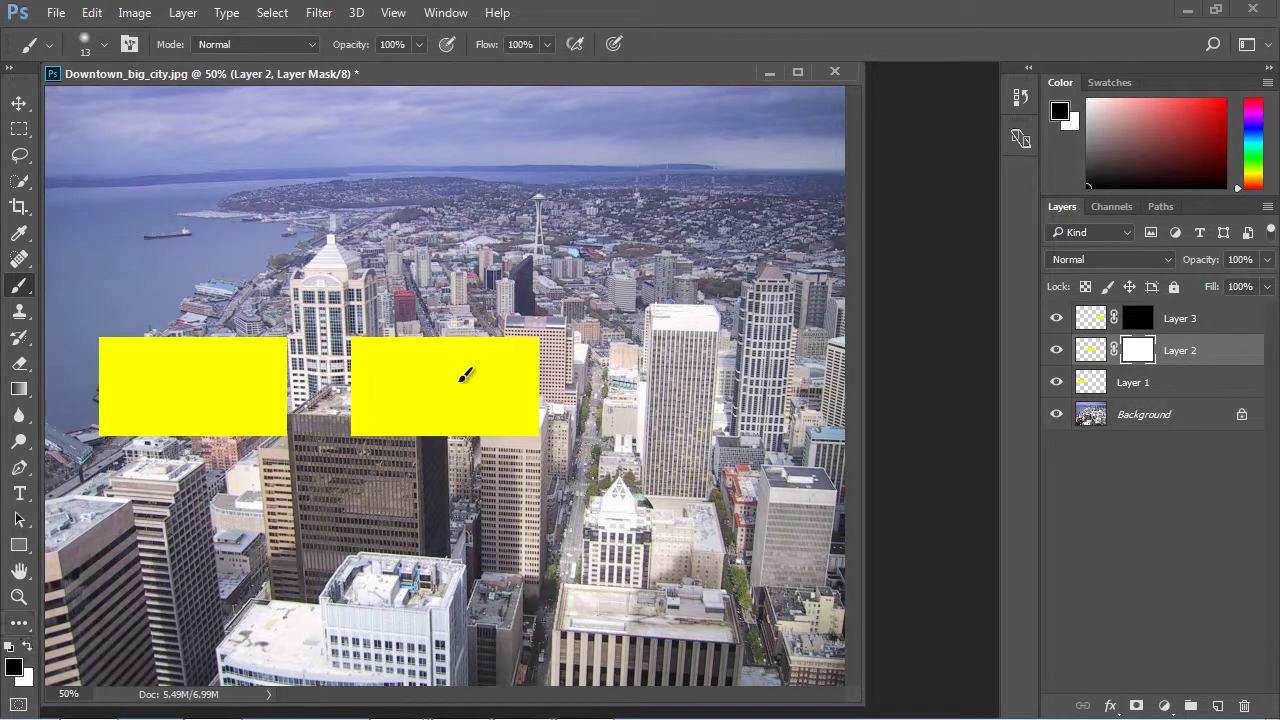
mouse_move(433, 375)
left_mouse_down()
mouse_move(466, 376)
mouse_move(448, 380)
mouse_move(467, 394)
mouse_move(433, 370)
mouse_move(432, 394)
mouse_move(453, 371)
mouse_move(464, 397)
mouse_move(434, 388)
mouse_move(450, 379)
mouse_move(460, 394)
mouse_move(445, 371)
mouse_move(432, 416)
left_mouse_up()
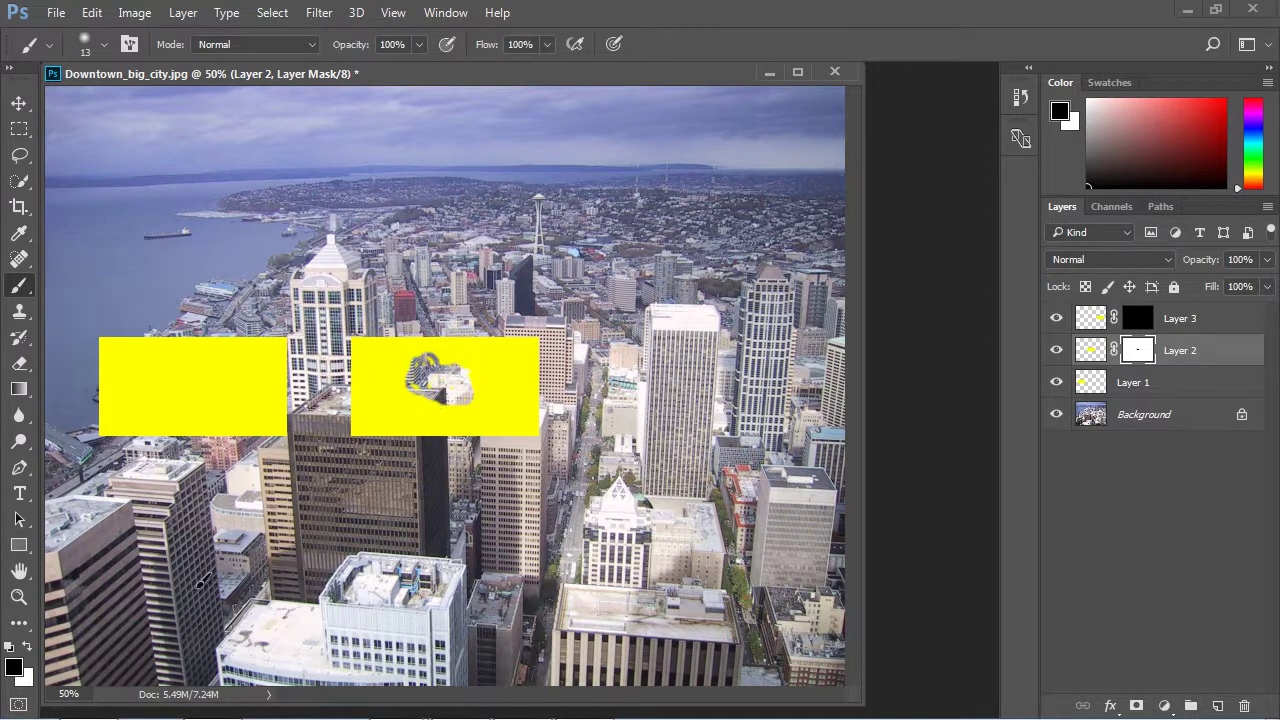
mouse_move(487, 378)
left_mouse_down()
mouse_move(481, 338)
mouse_move(468, 400)
mouse_move(462, 361)
mouse_move(439, 416)
mouse_move(417, 429)
mouse_move(401, 374)
mouse_move(404, 416)
mouse_move(384, 378)
mouse_move(383, 406)
mouse_move(385, 388)
mouse_move(394, 409)
mouse_move(405, 380)
mouse_move(478, 370)
left_mouse_up()
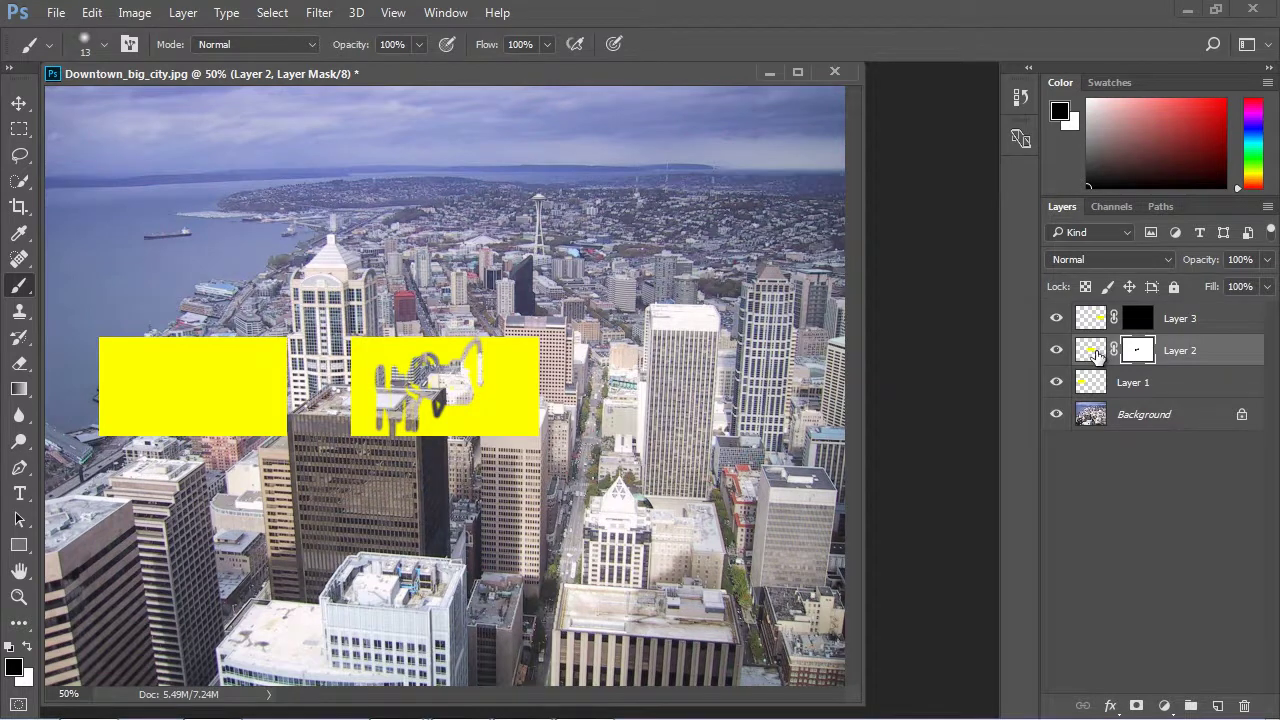
- On Layer 2's pixels, paint a black S-shaped squiggle onto the middle yellow rectangle
left_click(1097, 355)
left_click(14, 667)
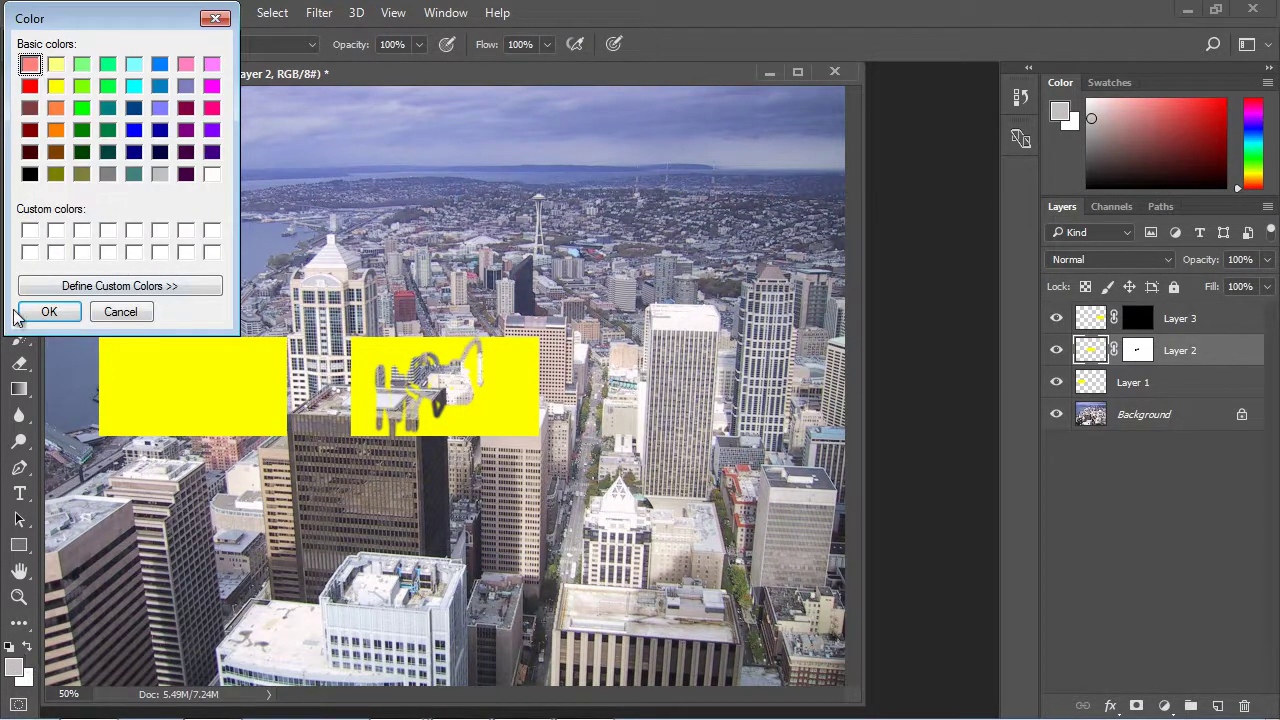
double_click(29, 174)
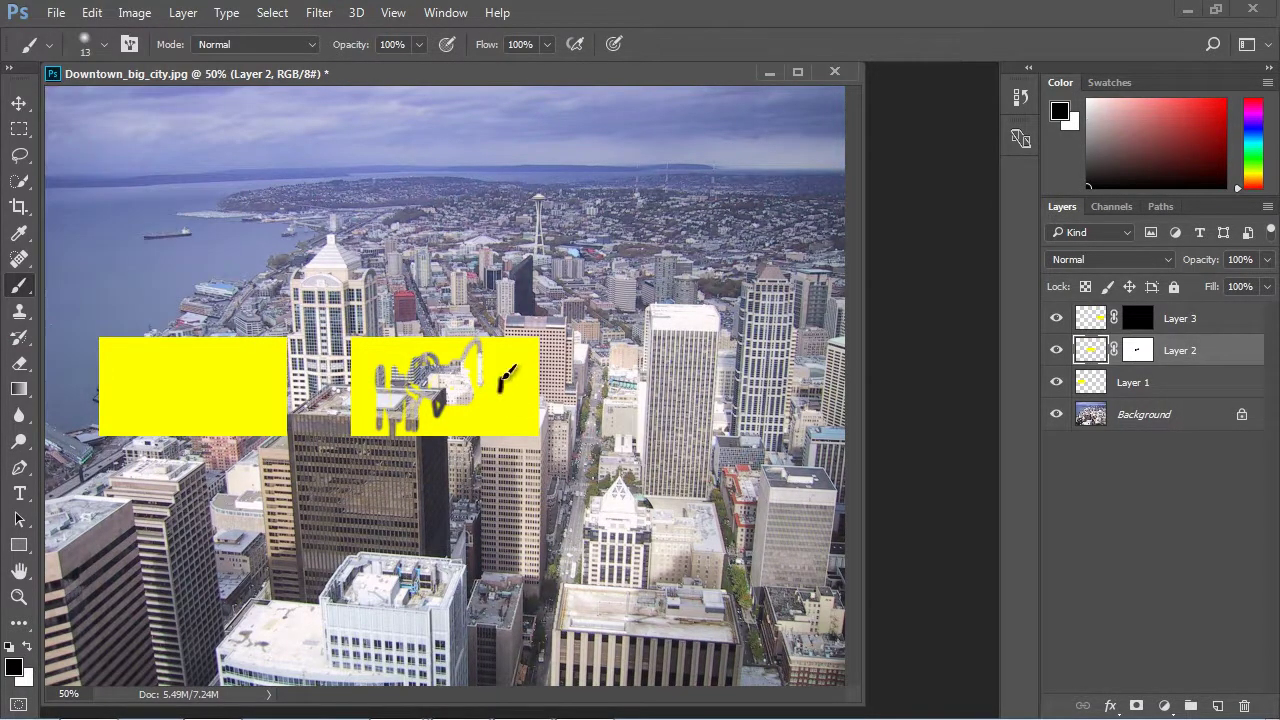
mouse_move(508, 374)
left_mouse_down()
mouse_move(516, 392)
mouse_move(492, 386)
mouse_move(522, 400)
left_mouse_up()
mouse_move(520, 358)
left_mouse_down()
mouse_move(510, 392)
mouse_move(506, 378)
mouse_move(561, 369)
left_mouse_up()
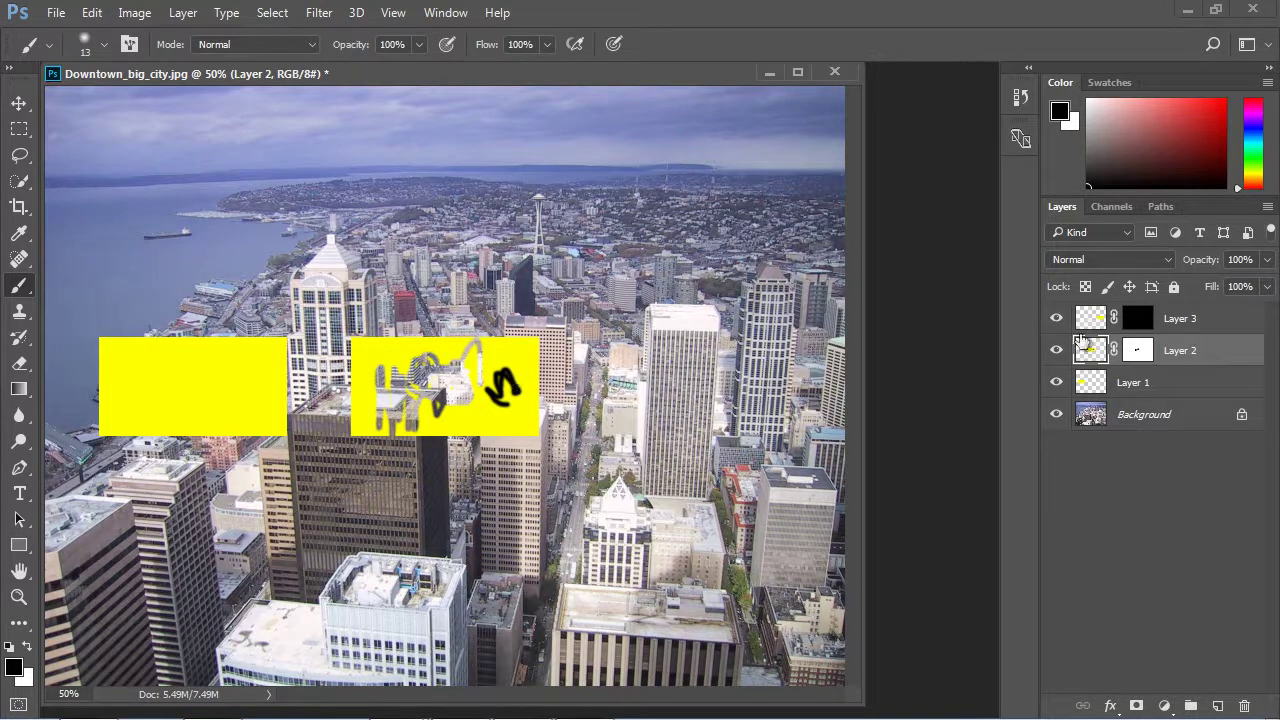
- Back on Layer 2's mask, brush black over the squiggle so the city shows through
left_click(1137, 350)
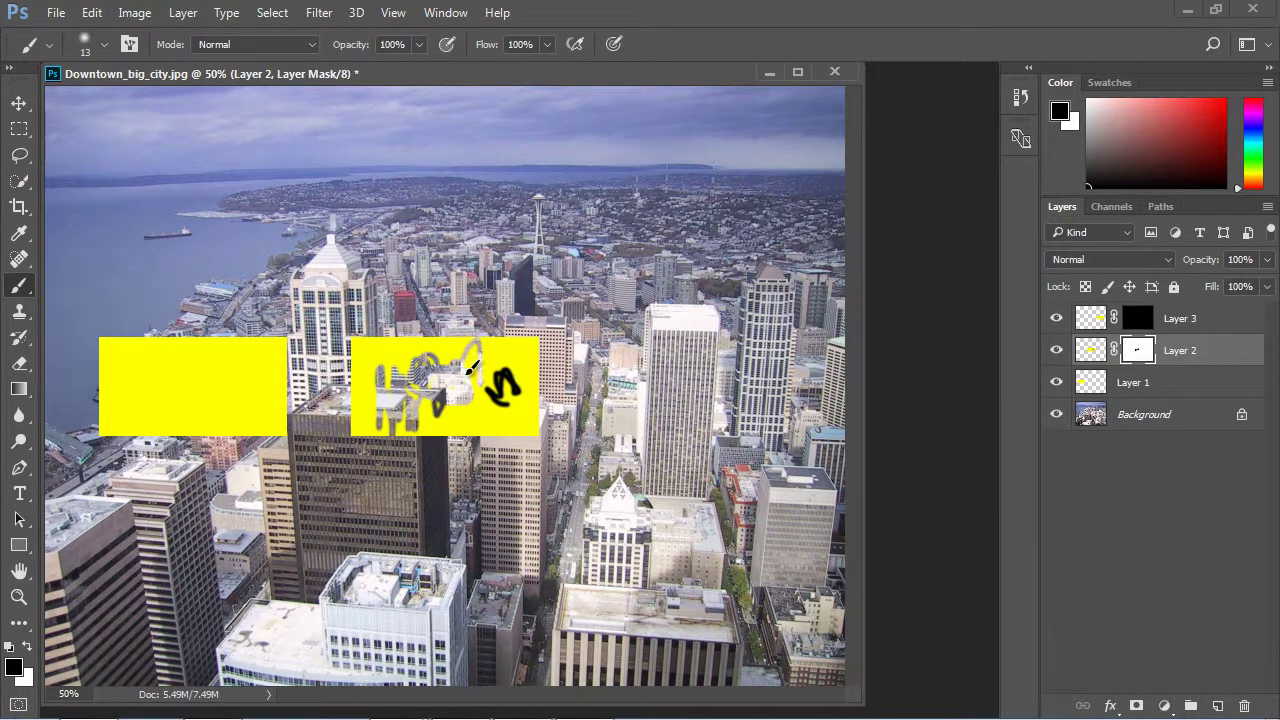
mouse_move(506, 362)
left_mouse_down()
mouse_move(494, 411)
mouse_move(480, 390)
mouse_move(499, 413)
mouse_move(518, 397)
mouse_move(476, 417)
mouse_move(514, 373)
mouse_move(456, 410)
mouse_move(459, 383)
mouse_move(412, 428)
mouse_move(449, 403)
mouse_move(472, 412)
mouse_move(479, 399)
mouse_move(452, 381)
mouse_move(497, 349)
mouse_move(496, 377)
mouse_move(465, 370)
left_mouse_up()
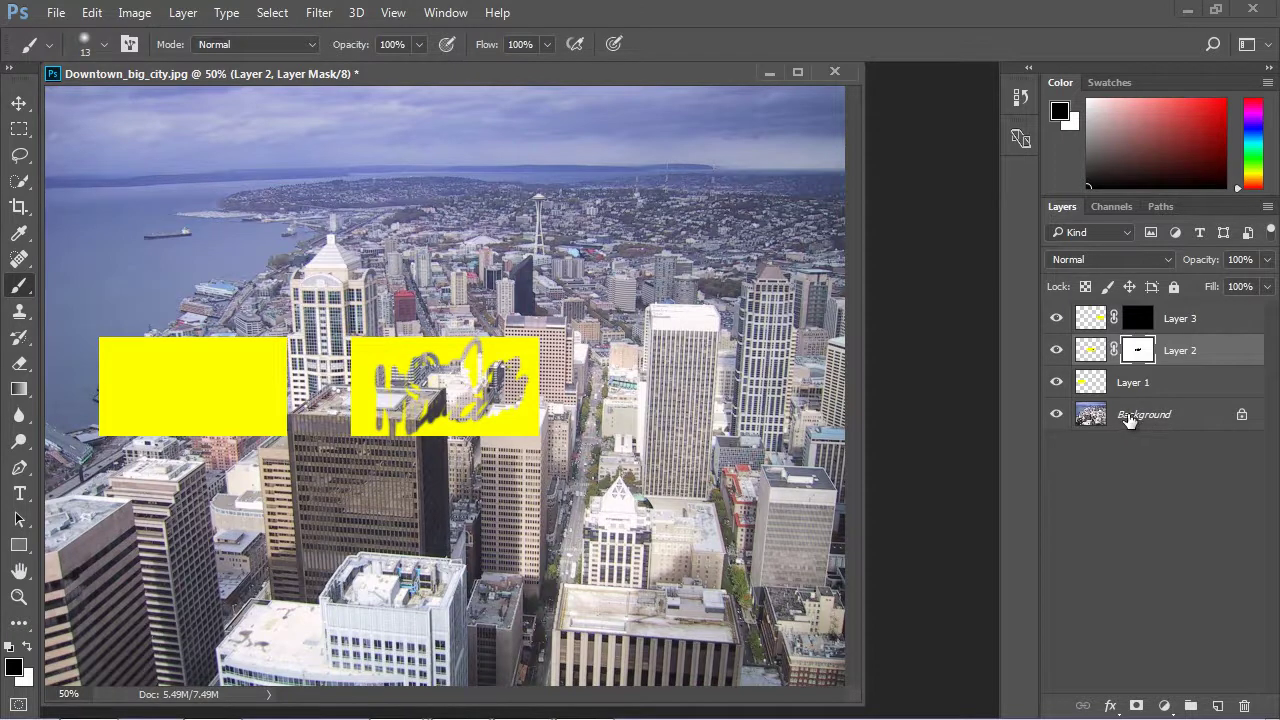
- On Layer 3's mask, paint white loops to reveal yellow beside the tall white building
left_click(1139, 320)
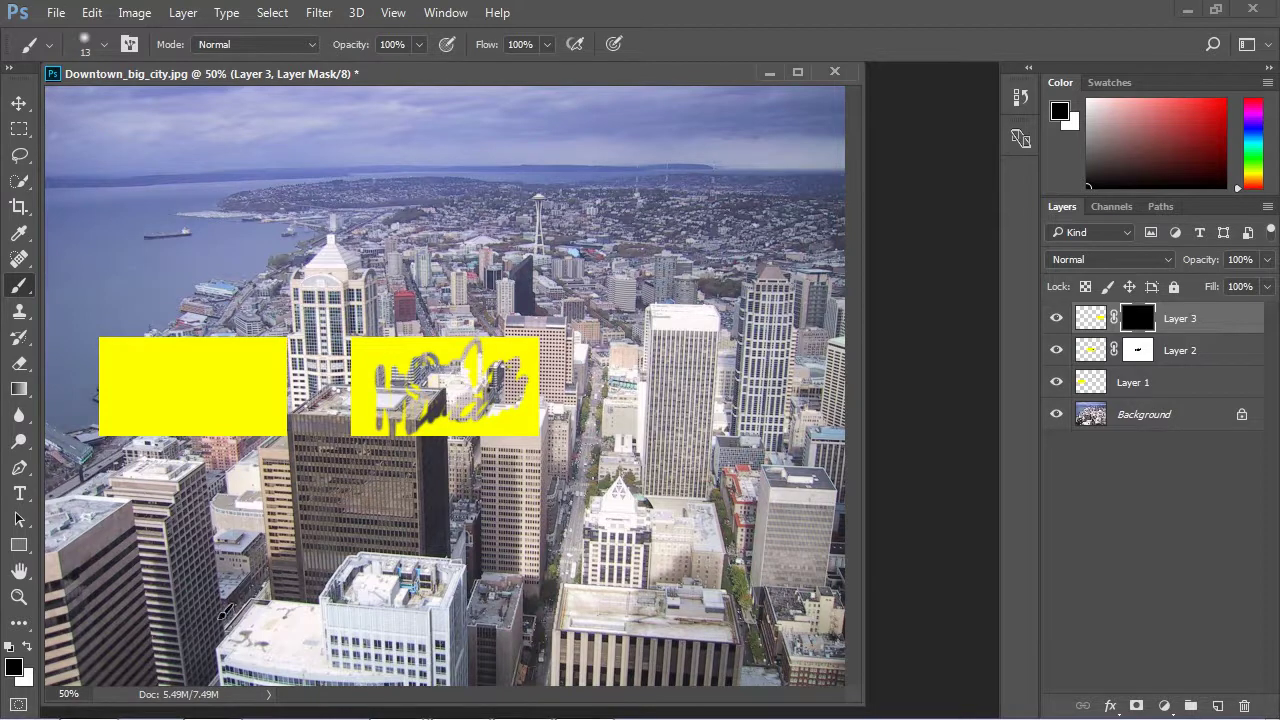
left_click(27, 649)
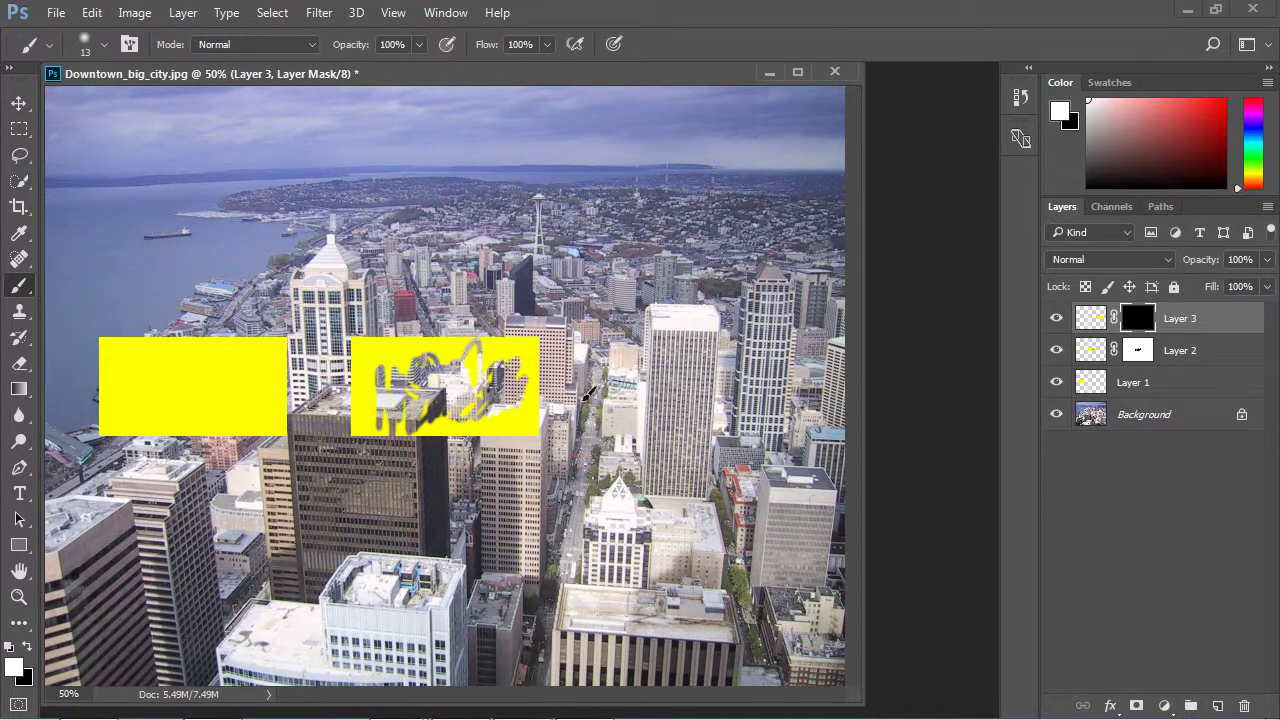
mouse_move(620, 362)
left_mouse_down()
mouse_move(638, 398)
mouse_move(659, 351)
mouse_move(631, 367)
mouse_move(658, 364)
mouse_move(643, 381)
mouse_move(676, 385)
mouse_move(633, 404)
mouse_move(673, 387)
mouse_move(646, 399)
mouse_move(770, 386)
mouse_move(608, 381)
mouse_move(650, 375)
left_mouse_up()
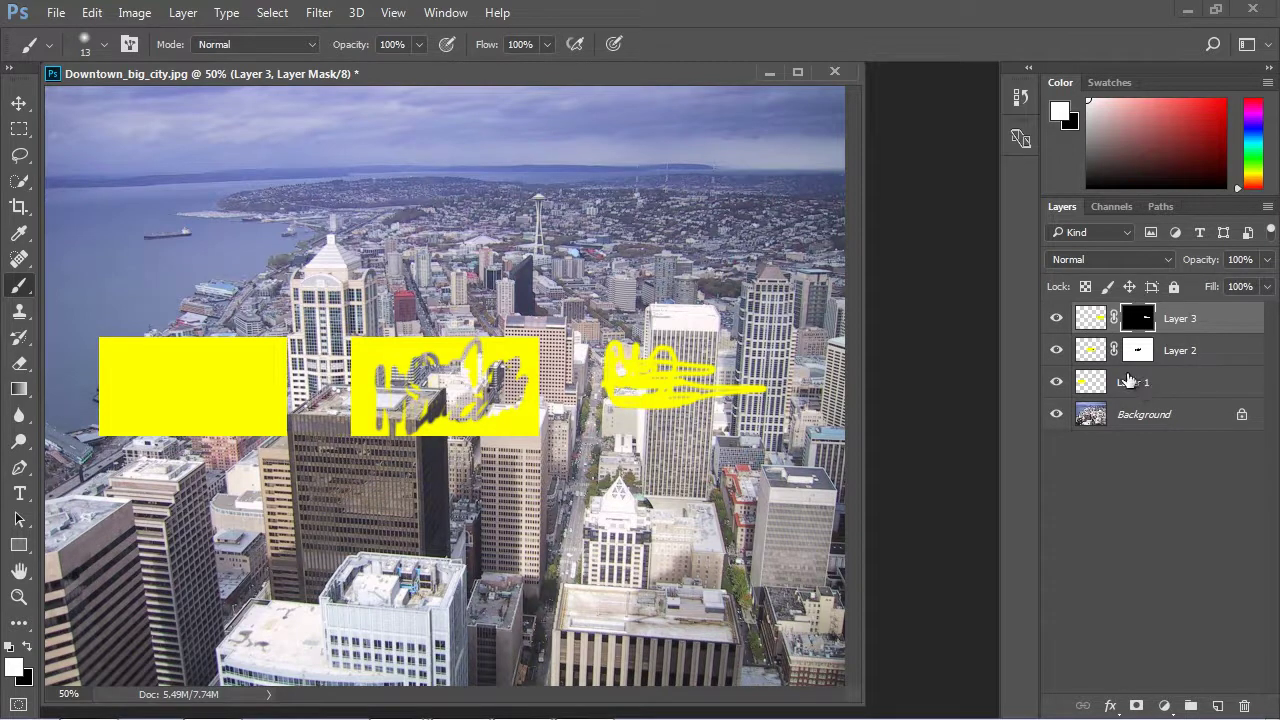
- Use the standard Eraser on Layer 1 to cut a looping stroke through the left yellow rectangle
left_click(1095, 456)
key("e")
key("x")
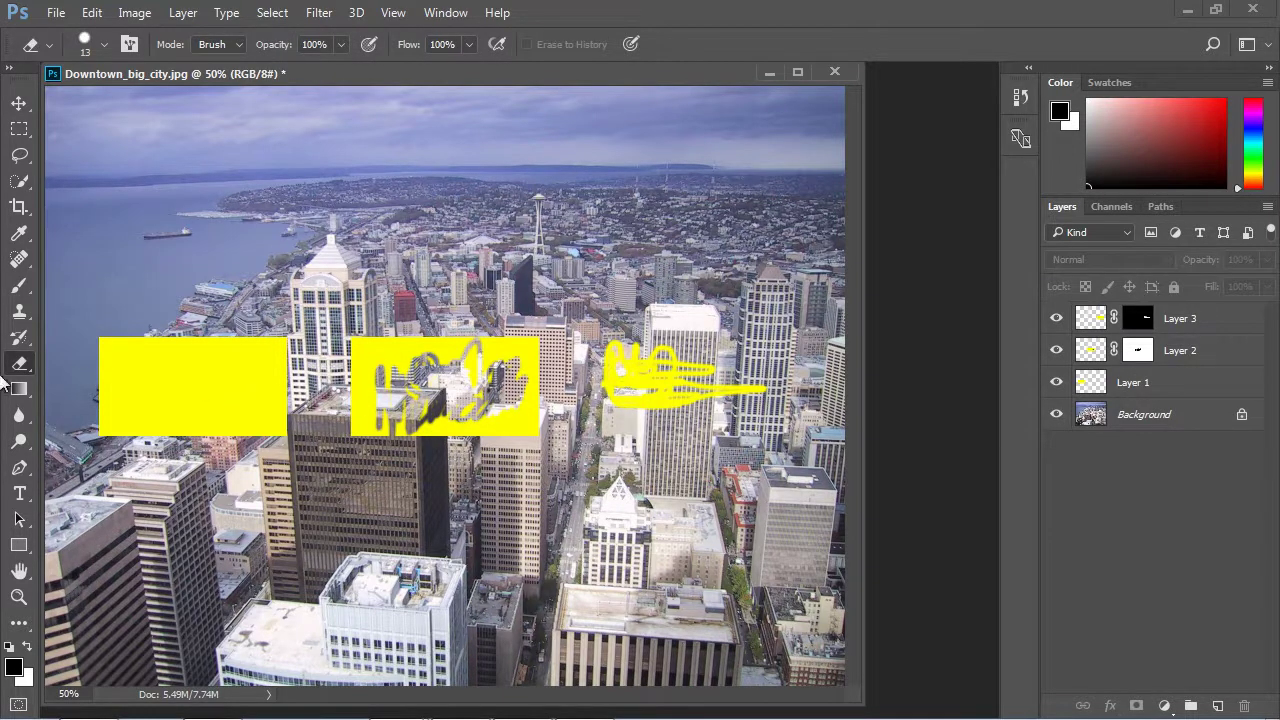
right_click(20, 367)
left_click(88, 361)
left_click(205, 365, "ctrl")
mouse_move(207, 365)
left_mouse_down()
mouse_move(151, 377)
mouse_move(186, 393)
mouse_move(163, 360)
mouse_move(224, 390)
mouse_move(153, 395)
mouse_move(195, 398)
mouse_move(225, 375)
mouse_move(151, 384)
mouse_move(126, 371)
mouse_move(213, 383)
mouse_move(161, 375)
mouse_move(159, 353)
mouse_move(145, 392)
mouse_move(171, 361)
mouse_move(225, 390)
left_mouse_up()
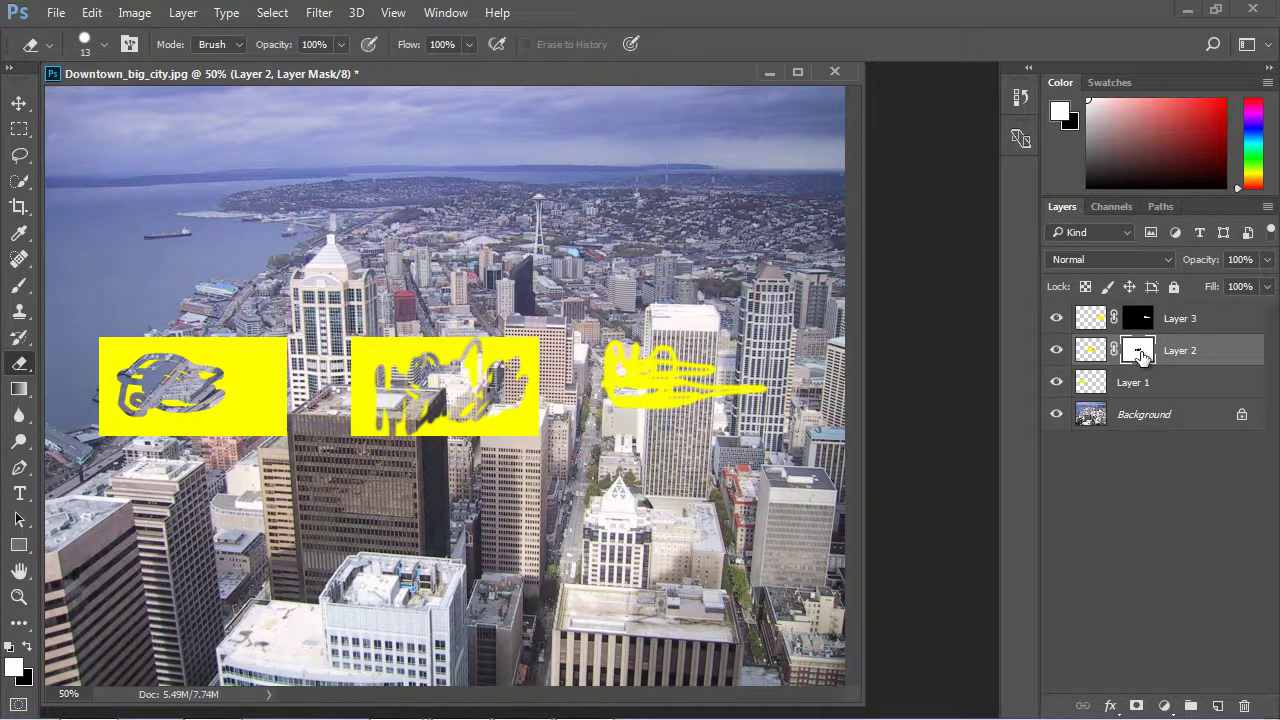
right_click(1142, 357)
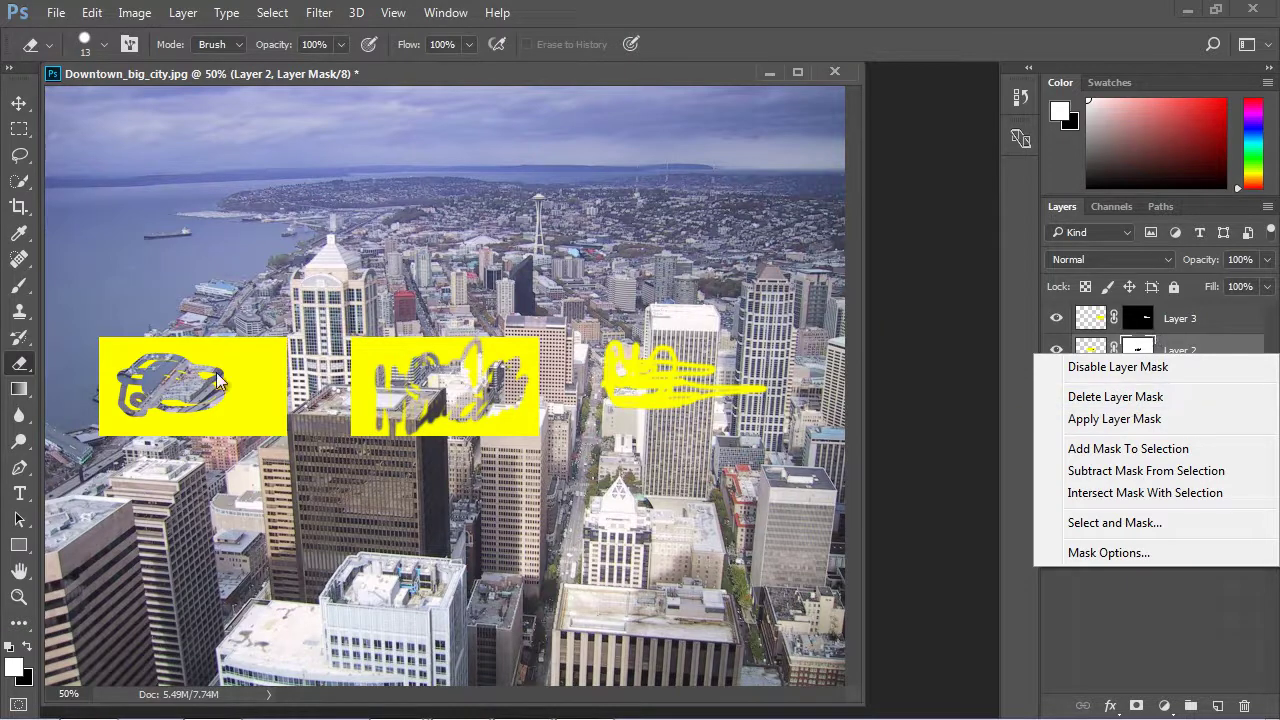
left_click(1208, 347)
left_click(1171, 384)
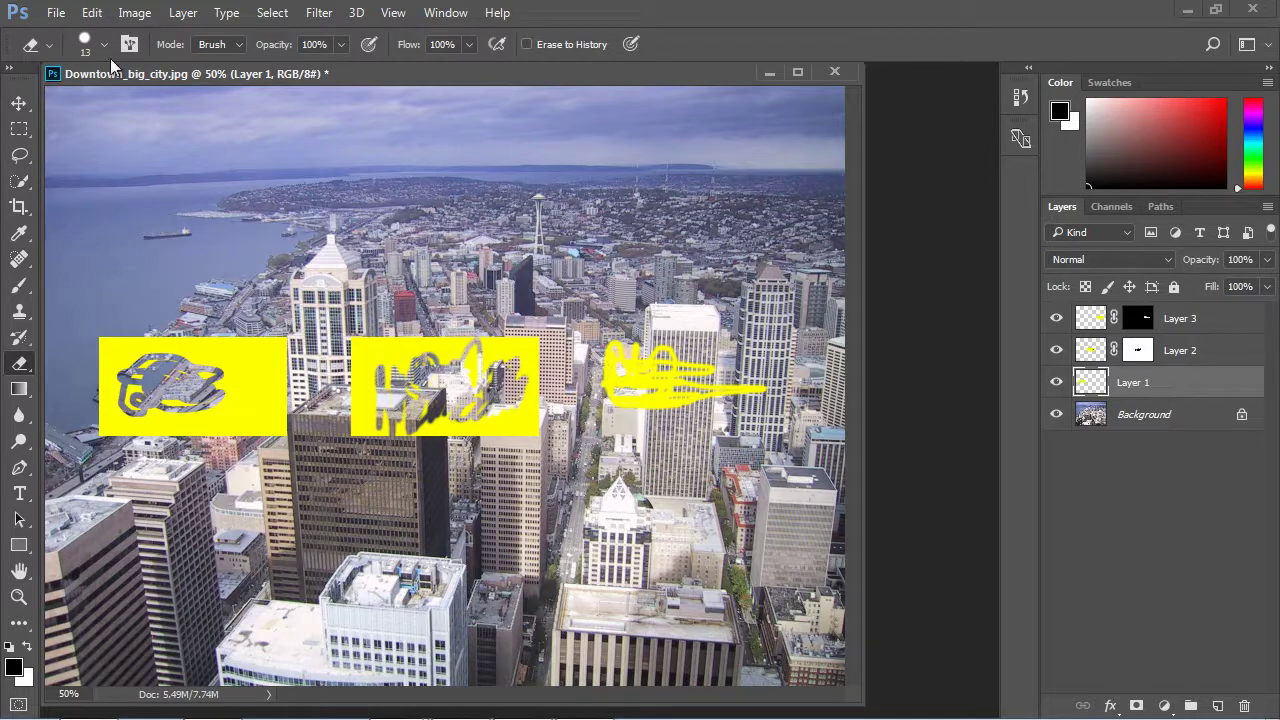
left_click(92, 13)
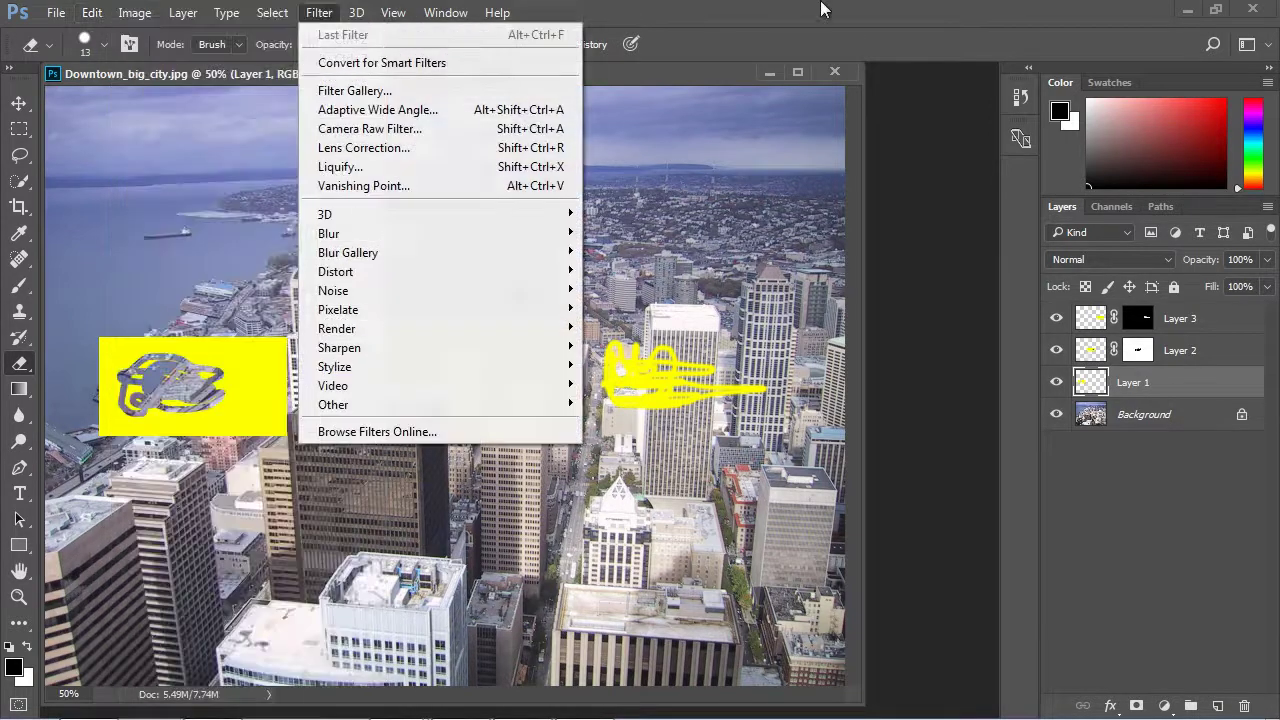
left_click(319, 13)
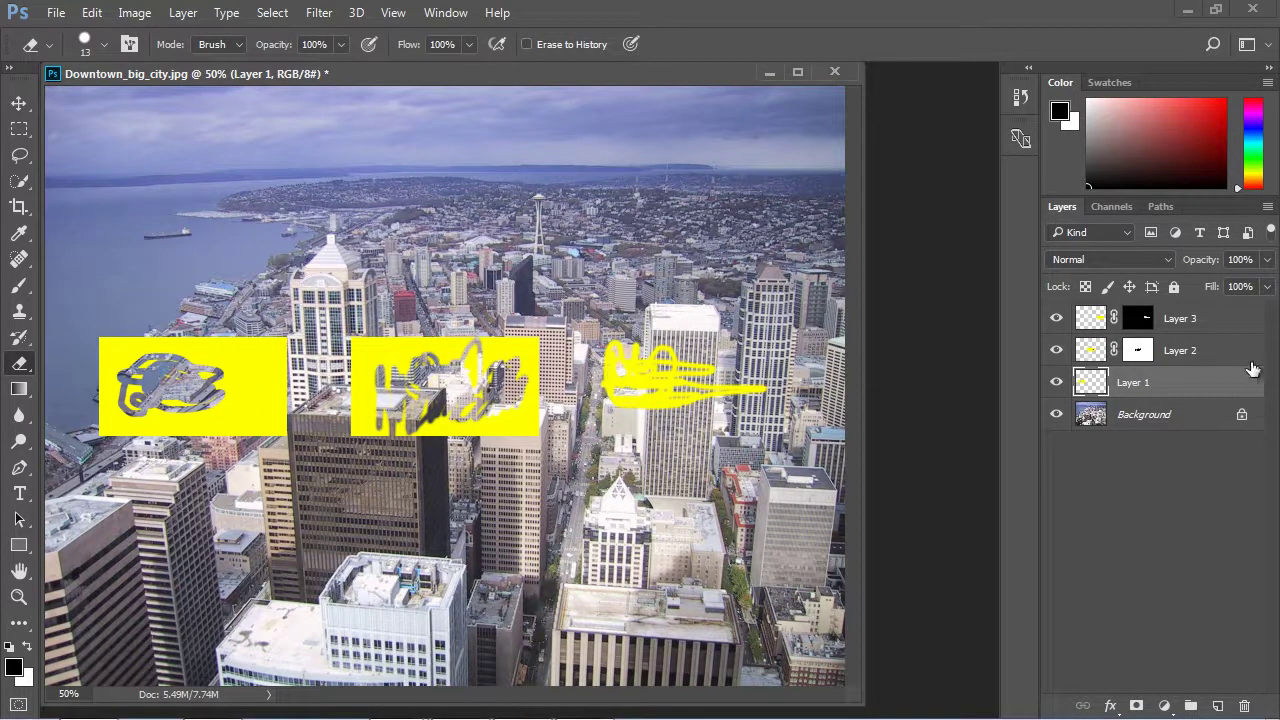
left_click(1135, 352)
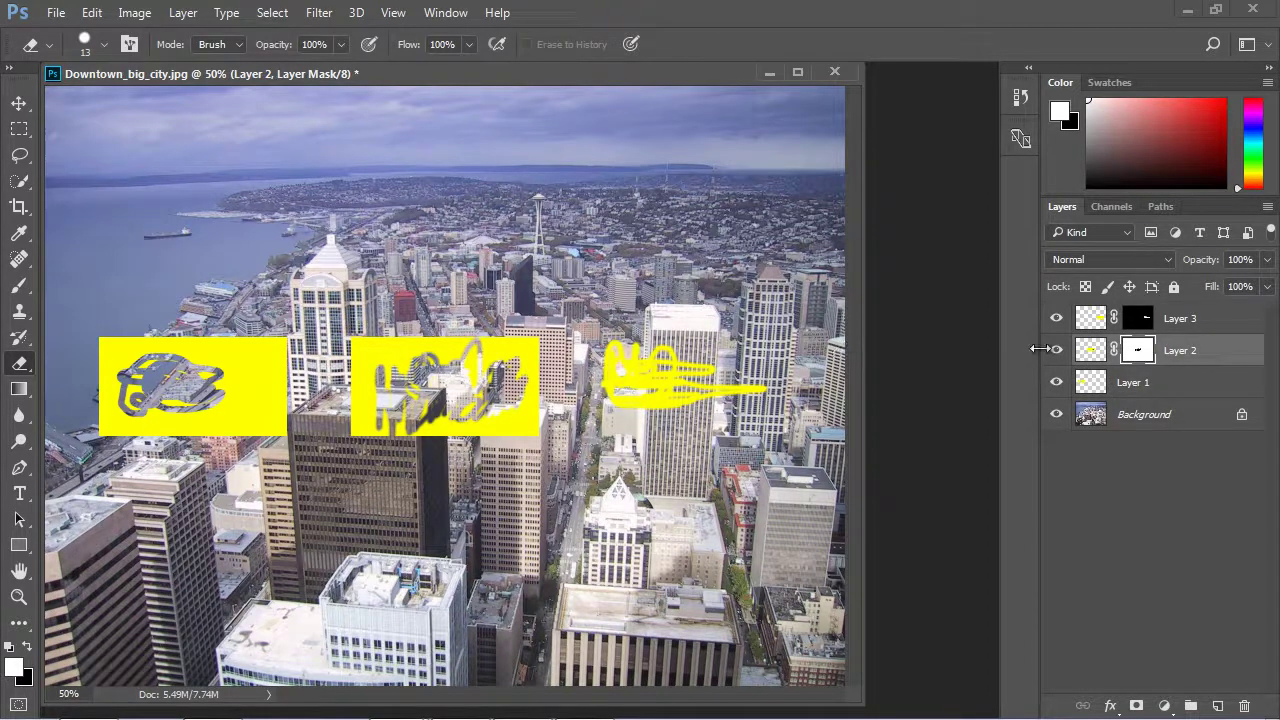
right_click(1135, 352)
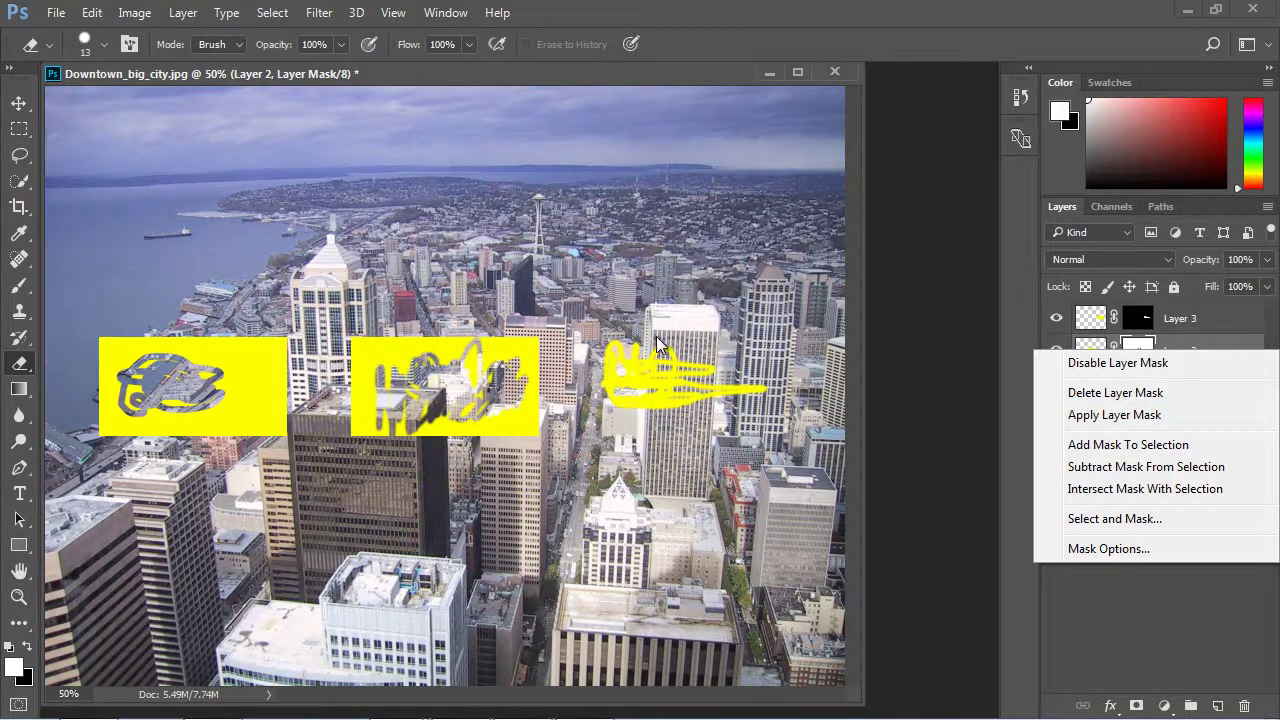
left_click(658, 345)
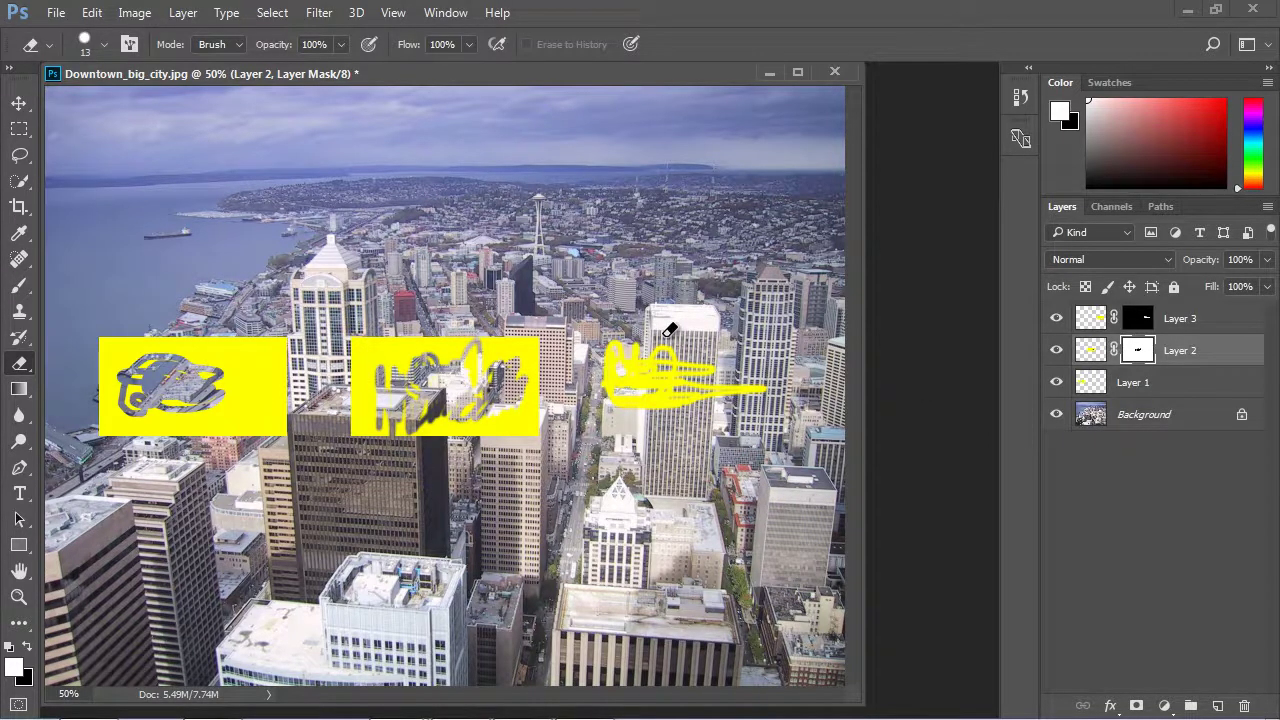